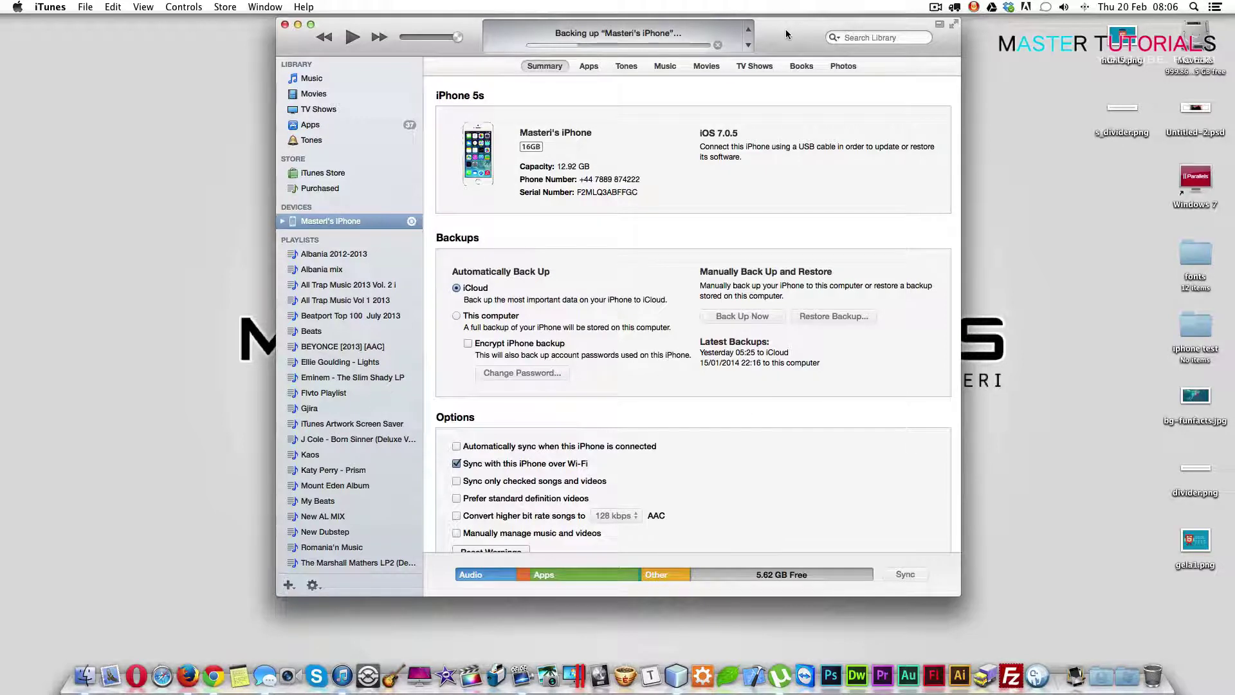
# Dismiss the connected iPhone's options in iTunes, minimise iTunes and bring Firefox back
pyautogui.moveTo(787, 29); pyautogui.dragTo(711, 24)
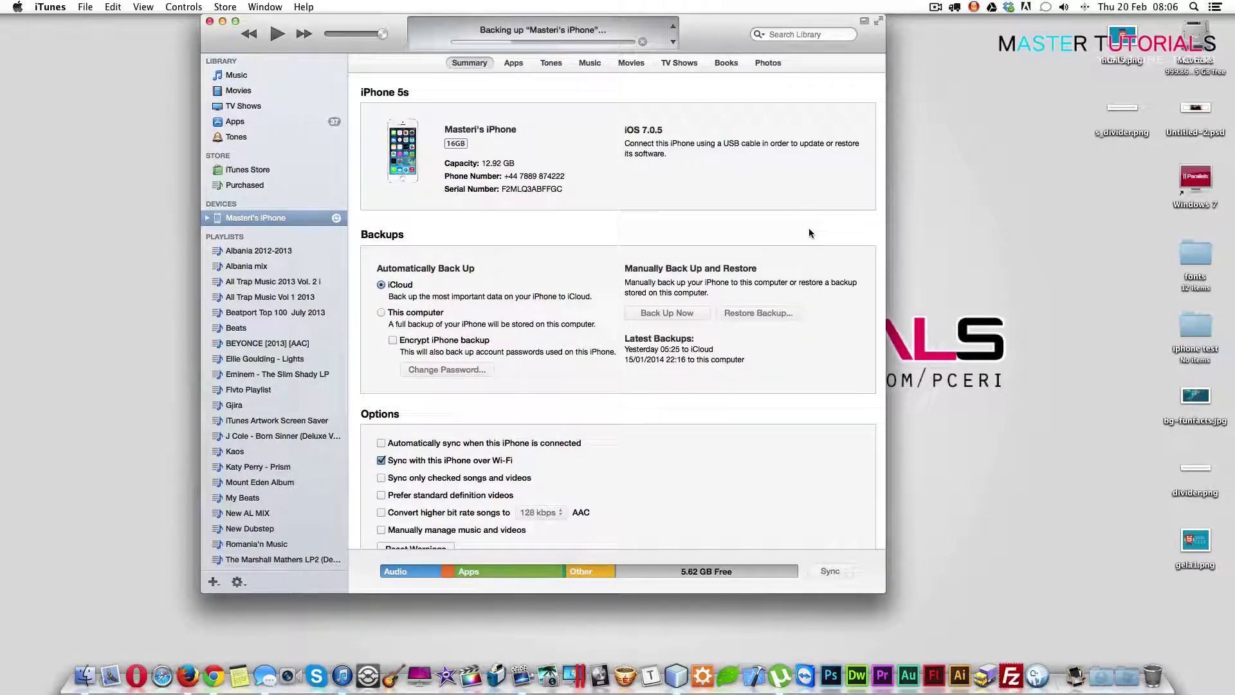
pyautogui.rightClick(262, 218)
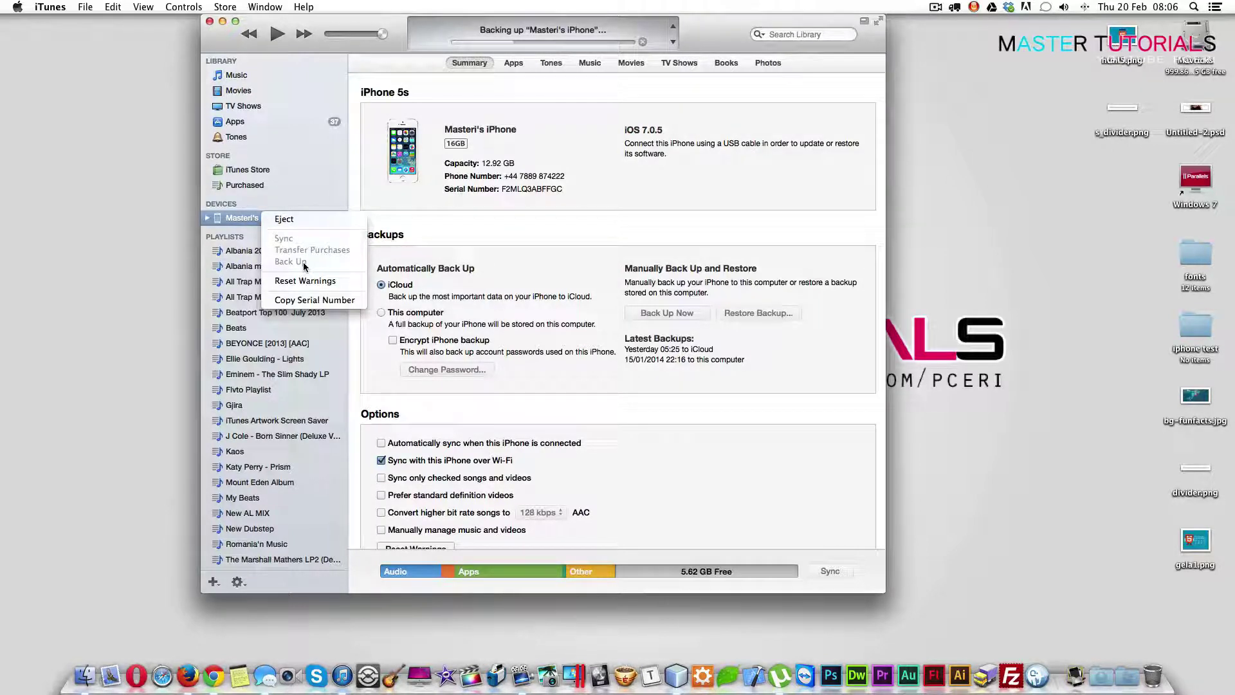
pyautogui.click(714, 126)
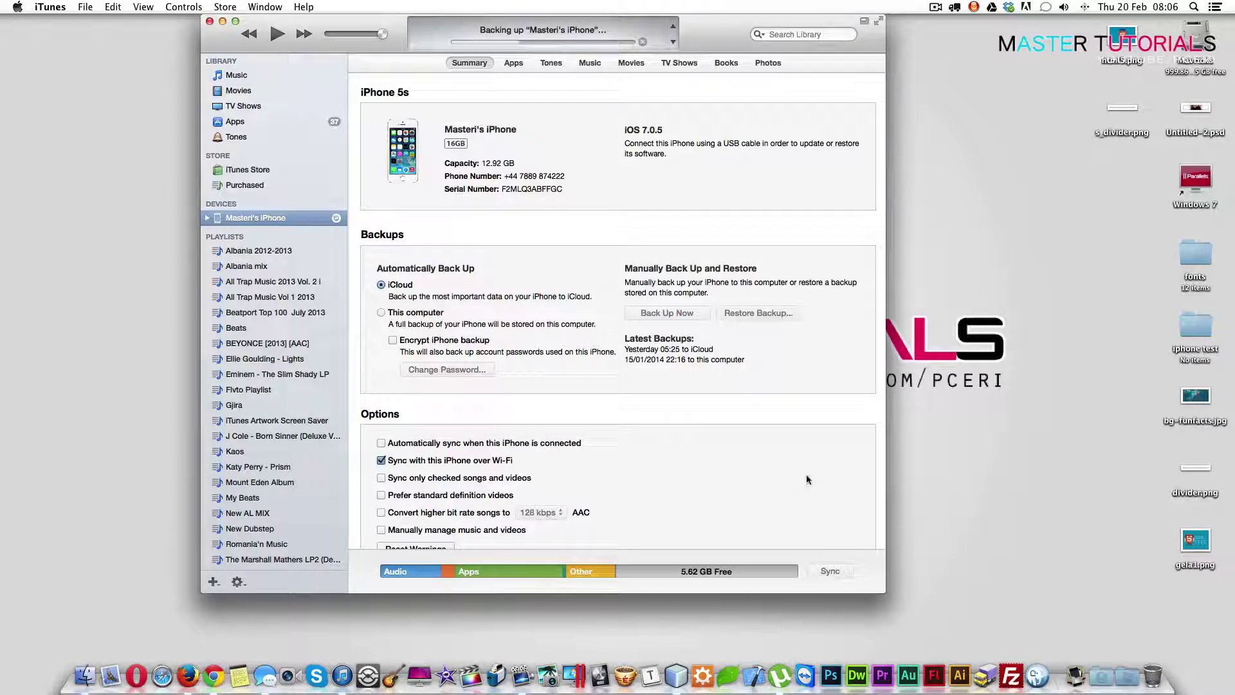
pyautogui.click(222, 21)
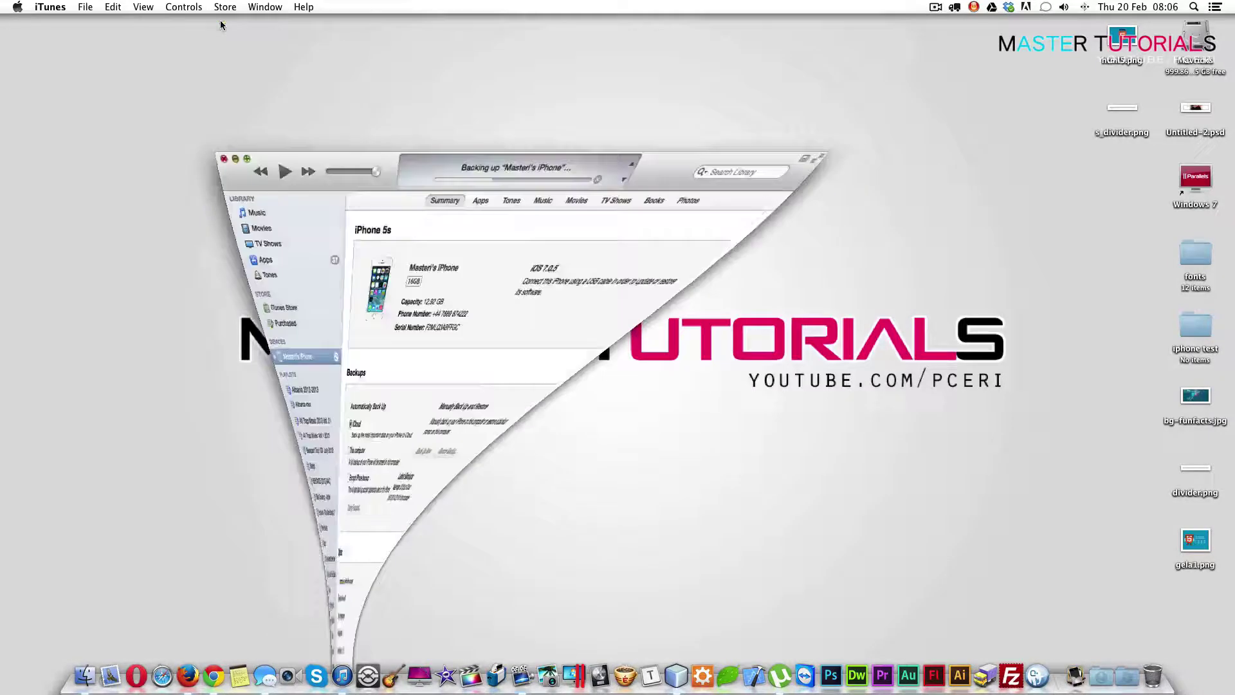
pyautogui.click(187, 675)
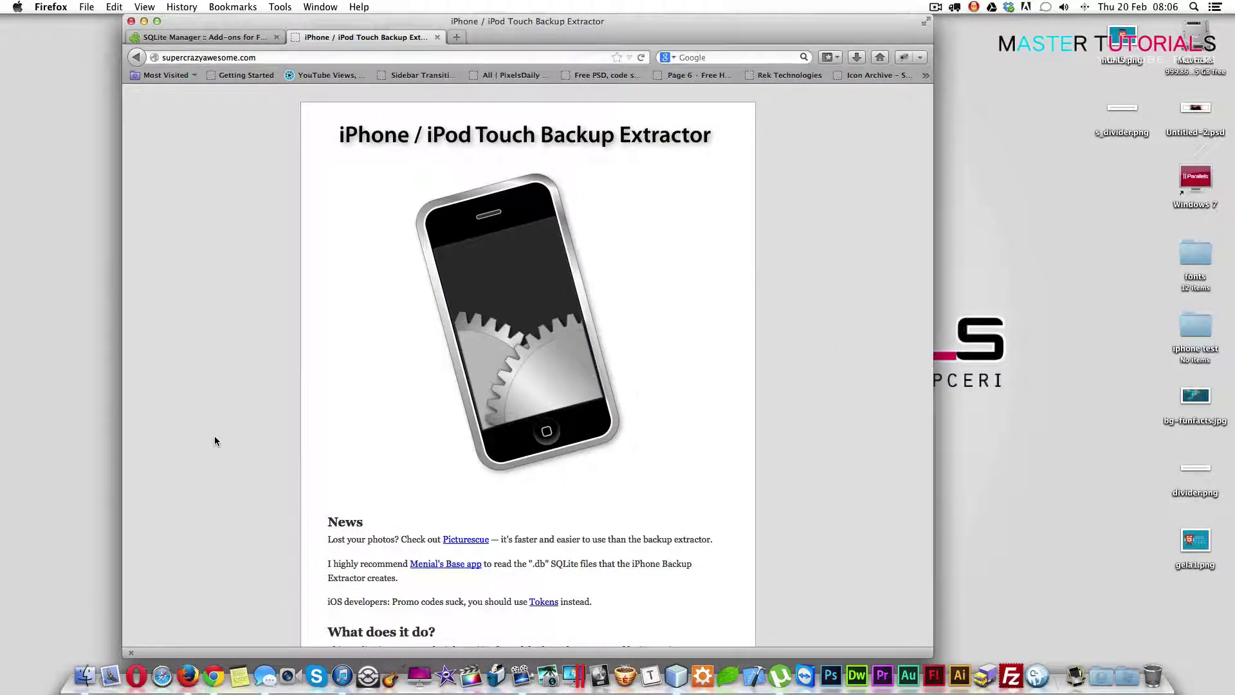
pyautogui.scroll(-5, 293, 421)
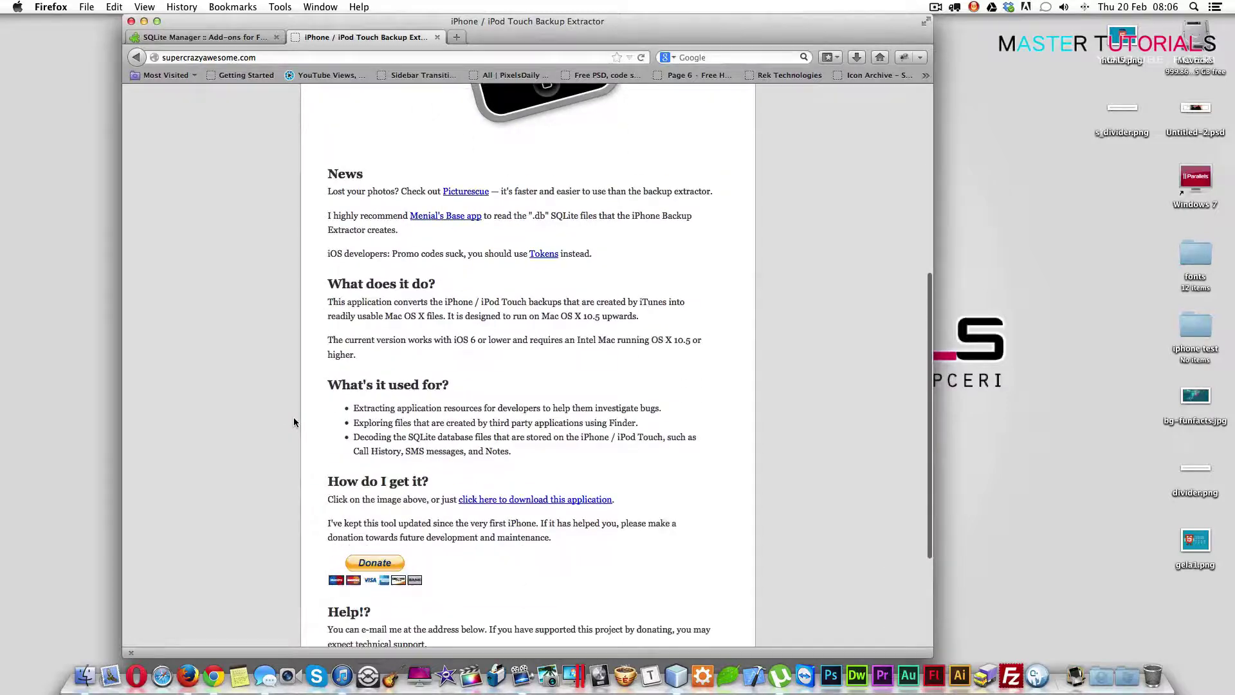
pyautogui.scroll(-2, 258, 350)
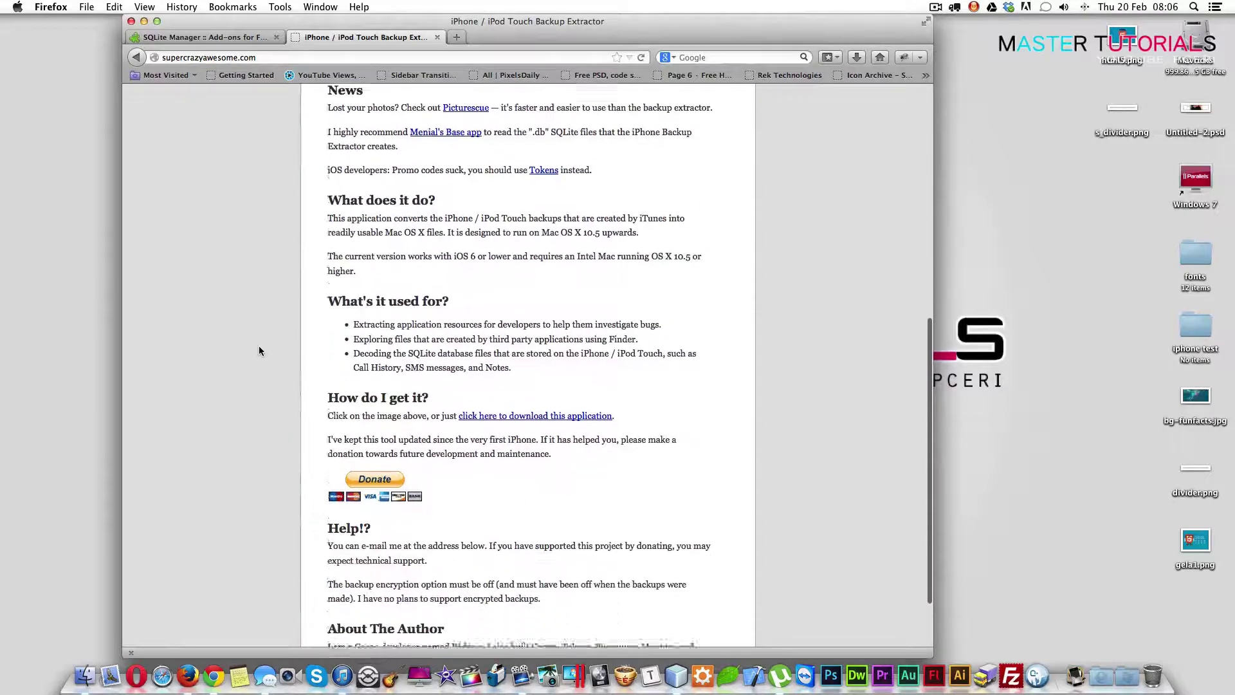
# Start and cancel the iPhone Backup Extractor download, then show the SQLite Manager add-on page
pyautogui.click(539, 403)
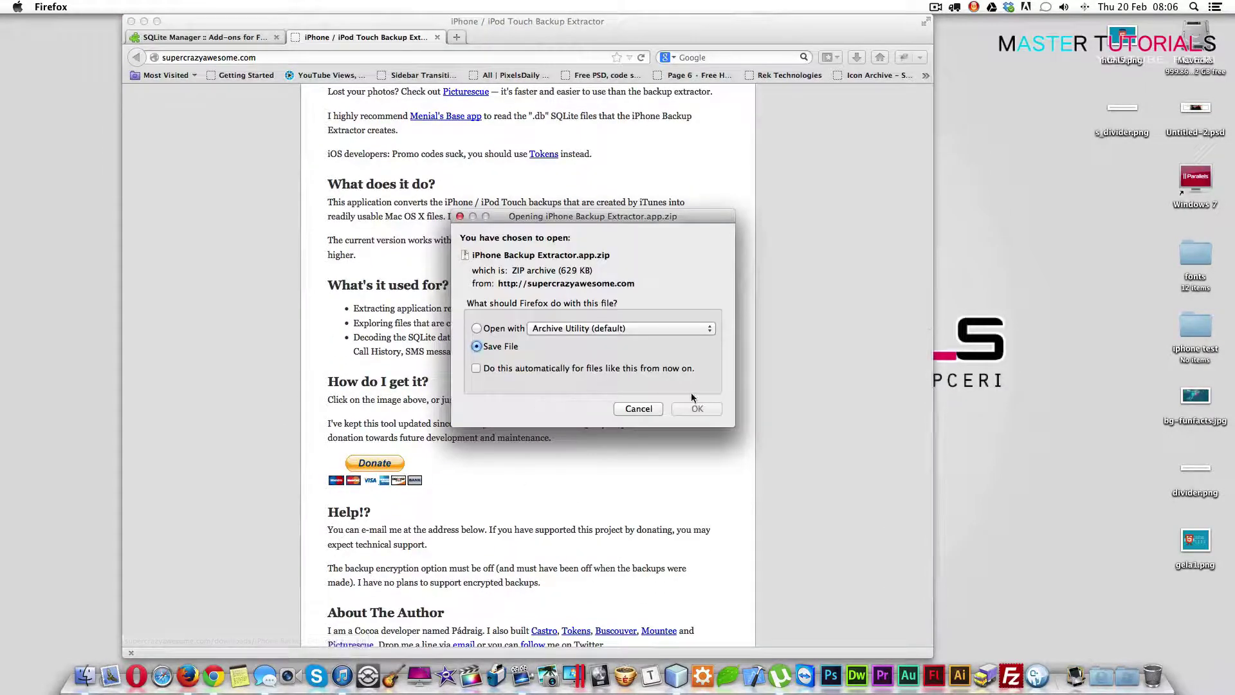
pyautogui.click(647, 410)
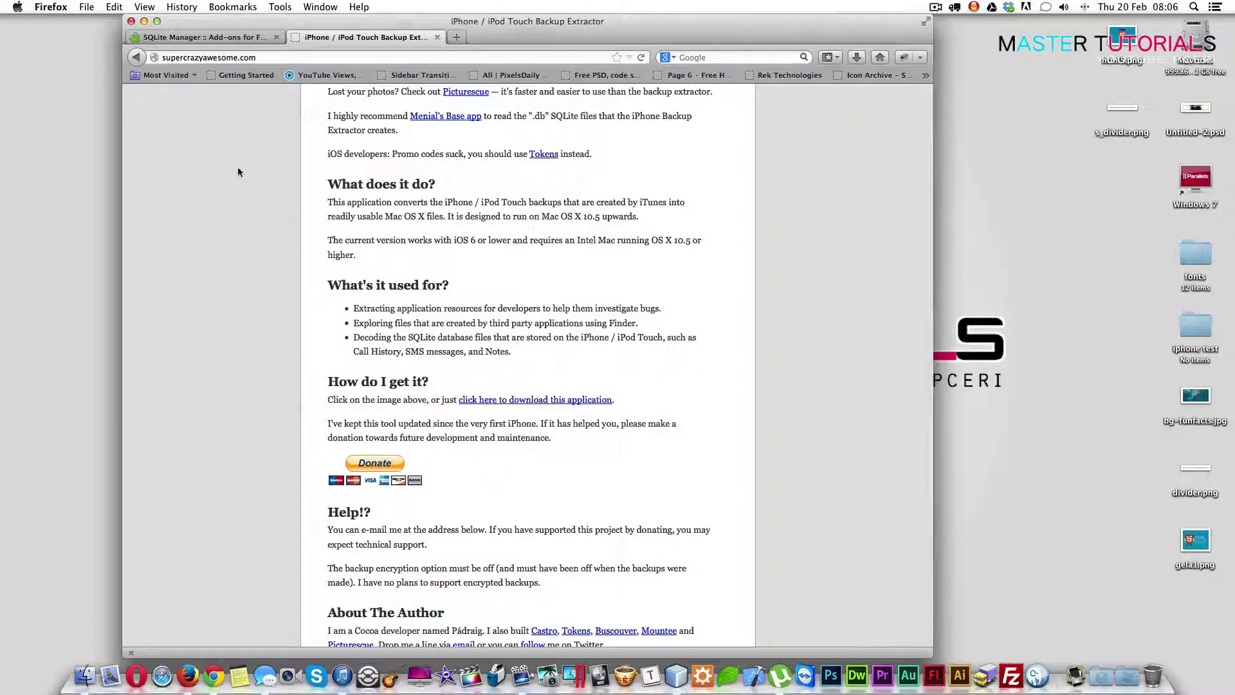
pyautogui.click(200, 38)
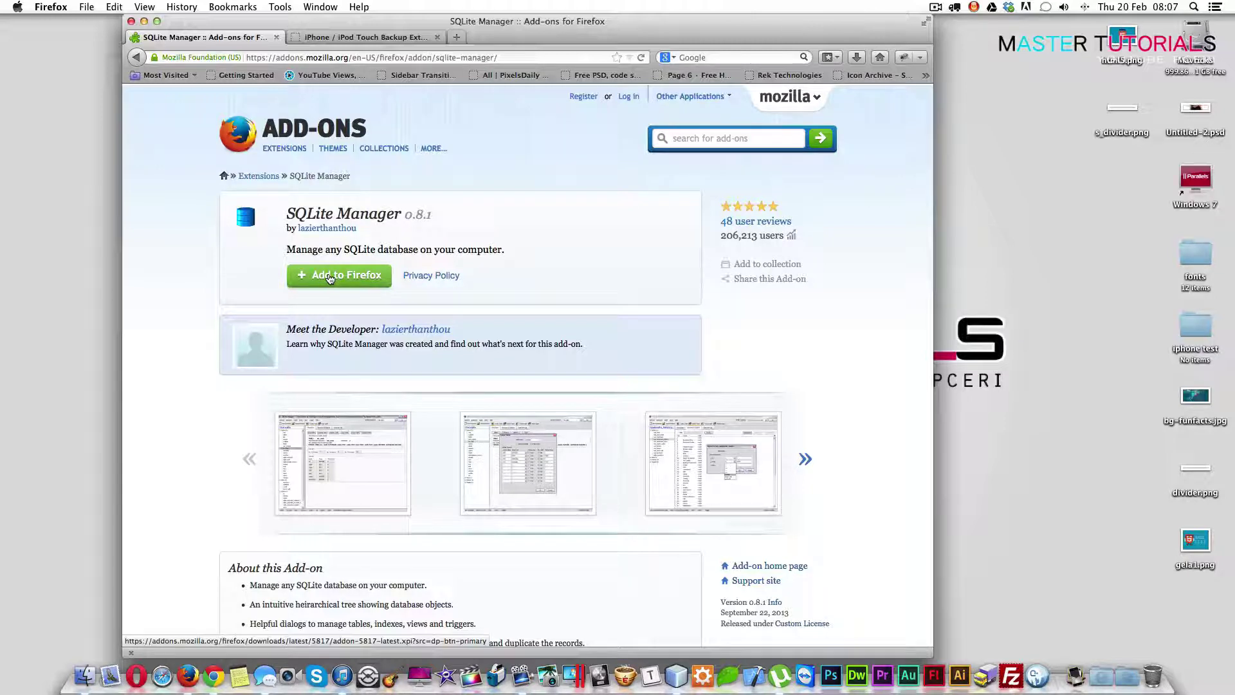
pyautogui.moveTo(432, 148)
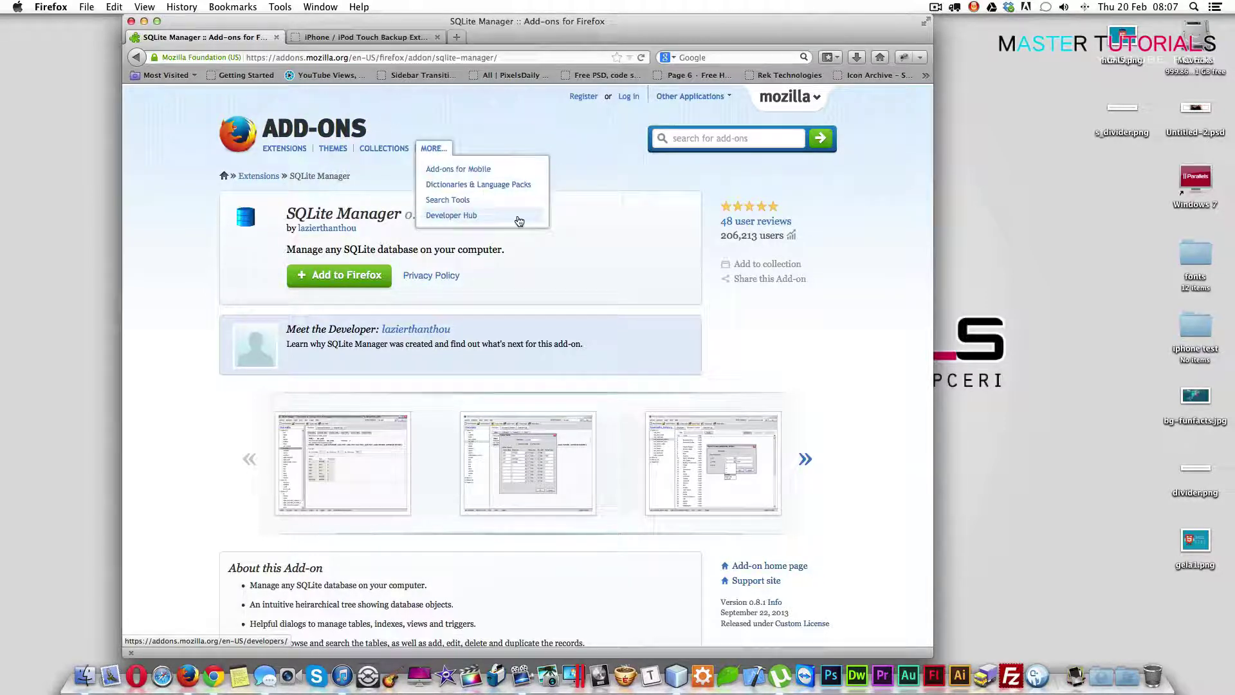
# Hide the Firefox window so the desktop is showing
pyautogui.doubleClick(658, 17)
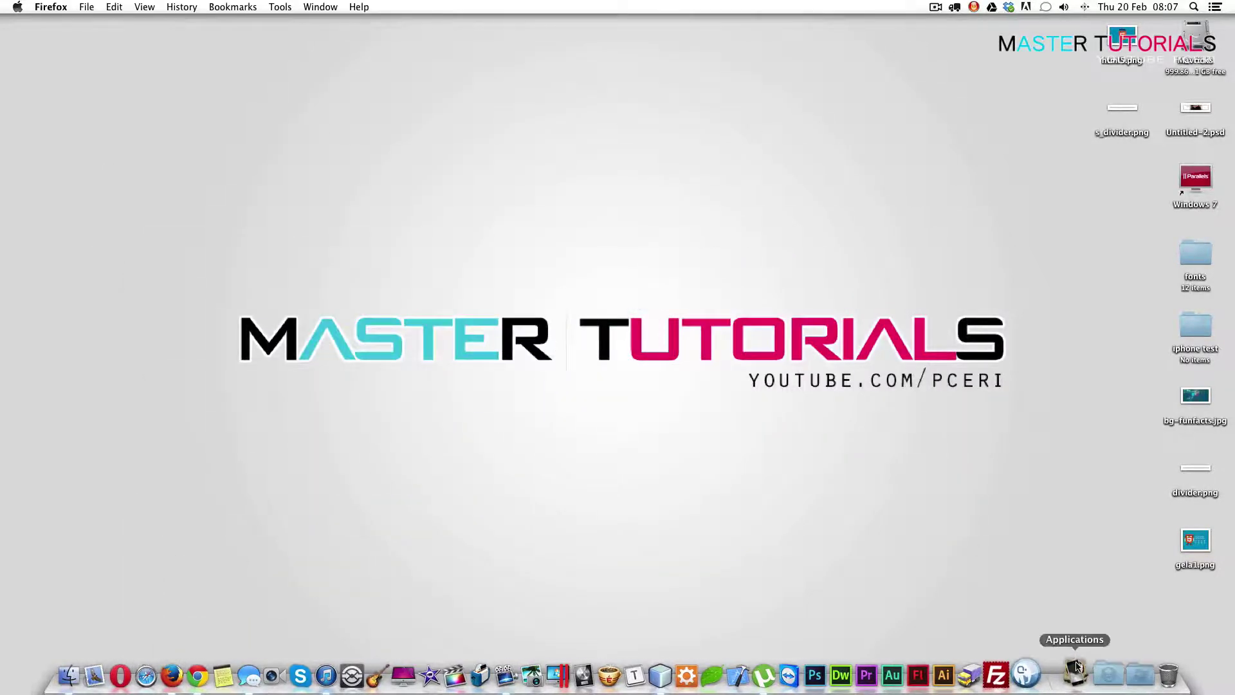
# Launch iPhone Backup Extractor from Applications, decline update checks and centre its window
pyautogui.click(1077, 671)
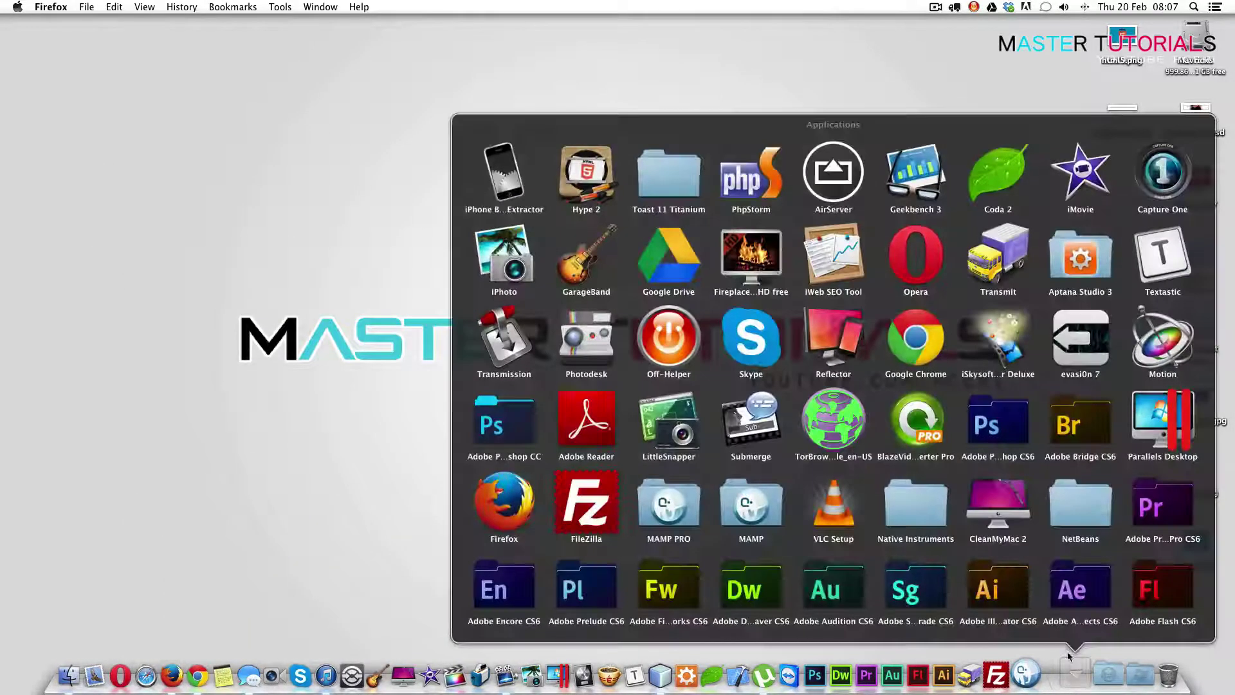
pyautogui.click(512, 190)
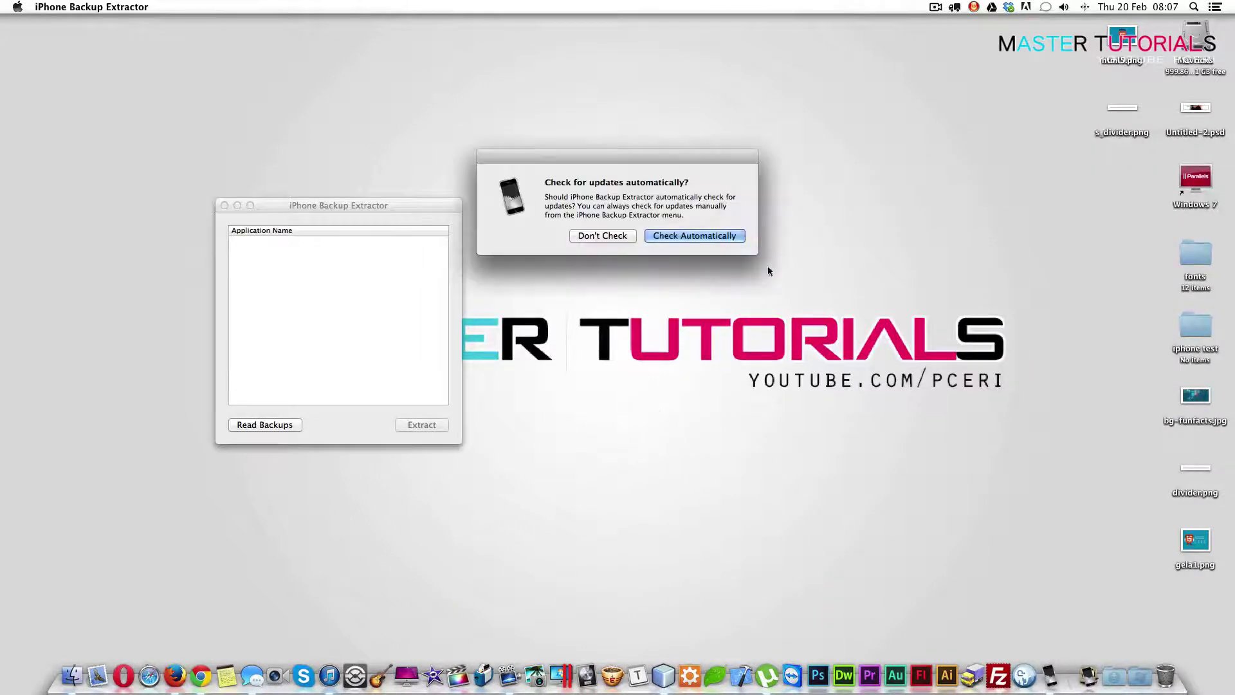
pyautogui.click(602, 237)
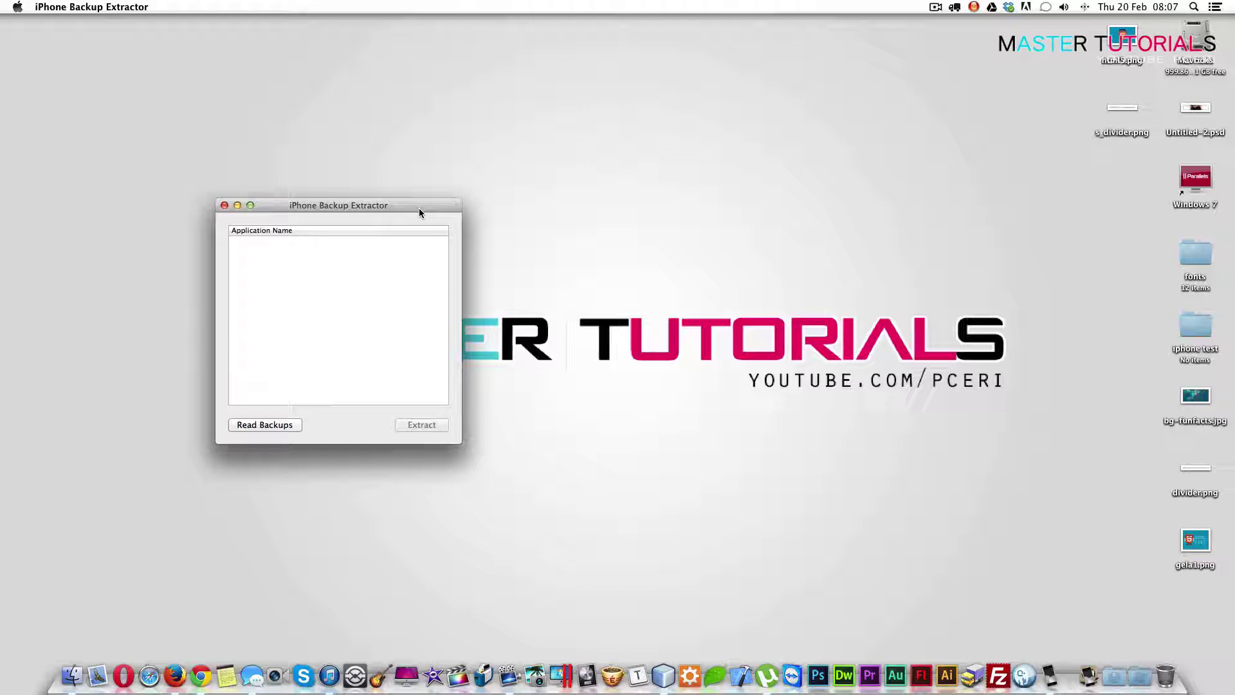
pyautogui.moveTo(419, 208)
pyautogui.mouseDown()
pyautogui.moveTo(668, 212)
pyautogui.moveTo(719, 58)
pyautogui.mouseUp()
pyautogui.click(593, 279)
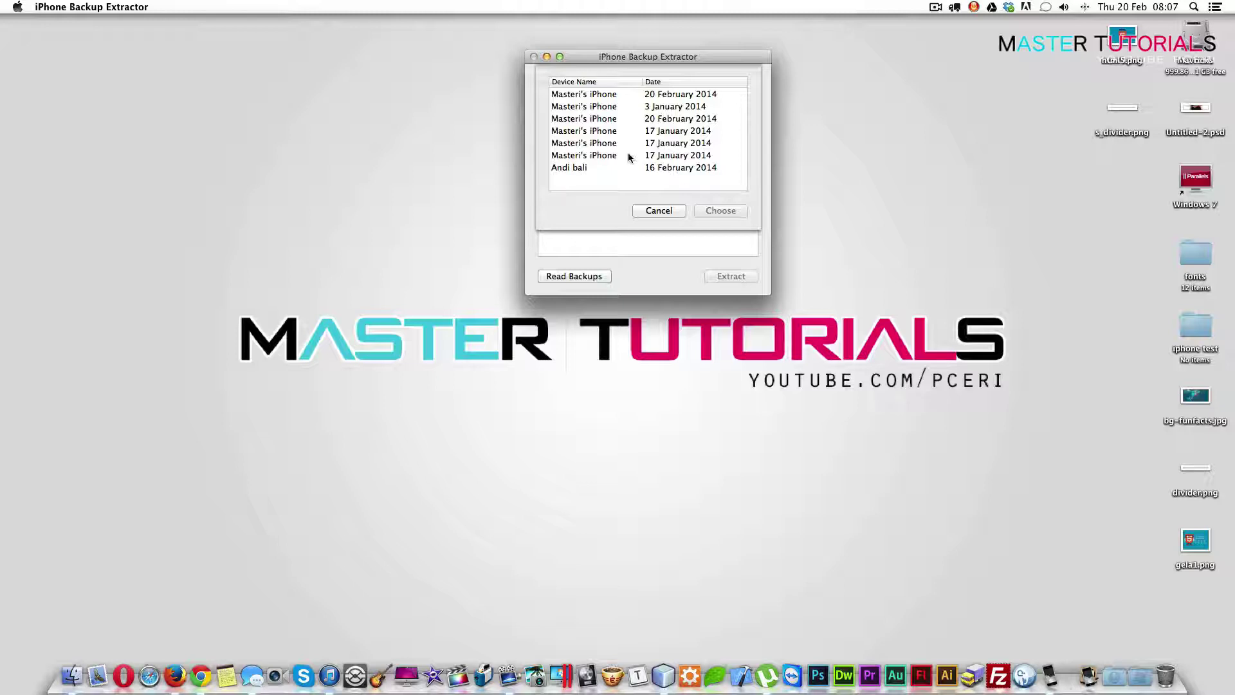
pyautogui.click(576, 108)
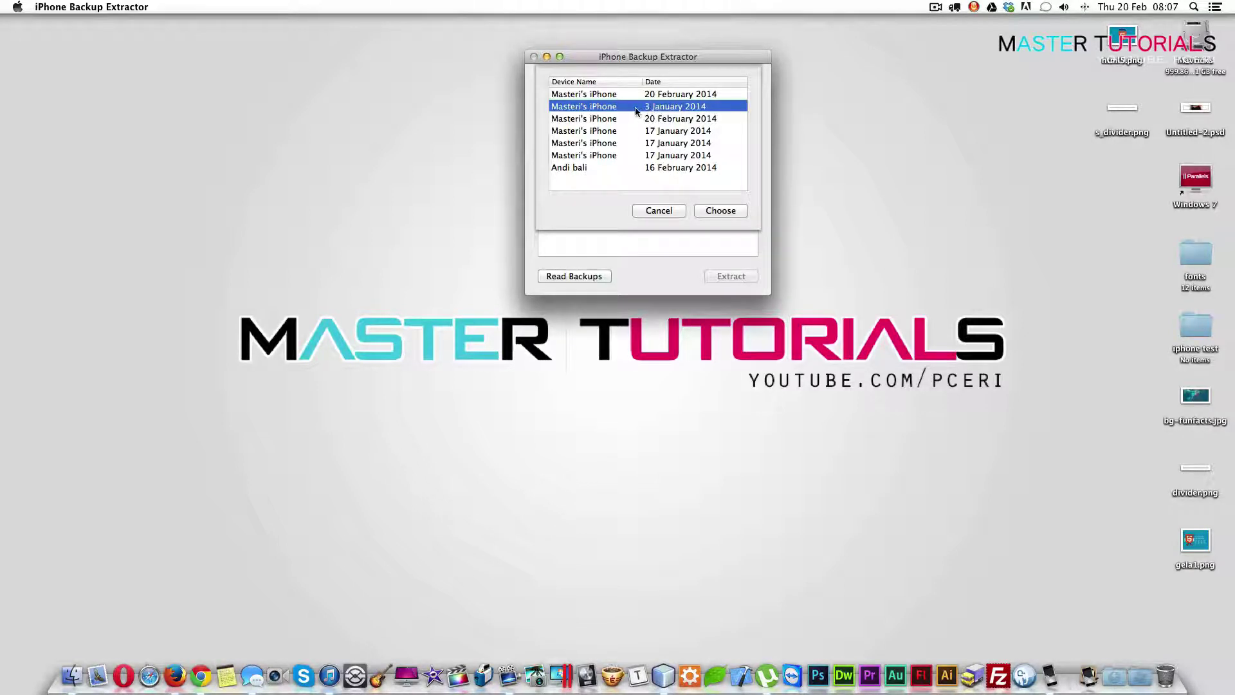
pyautogui.click(714, 210)
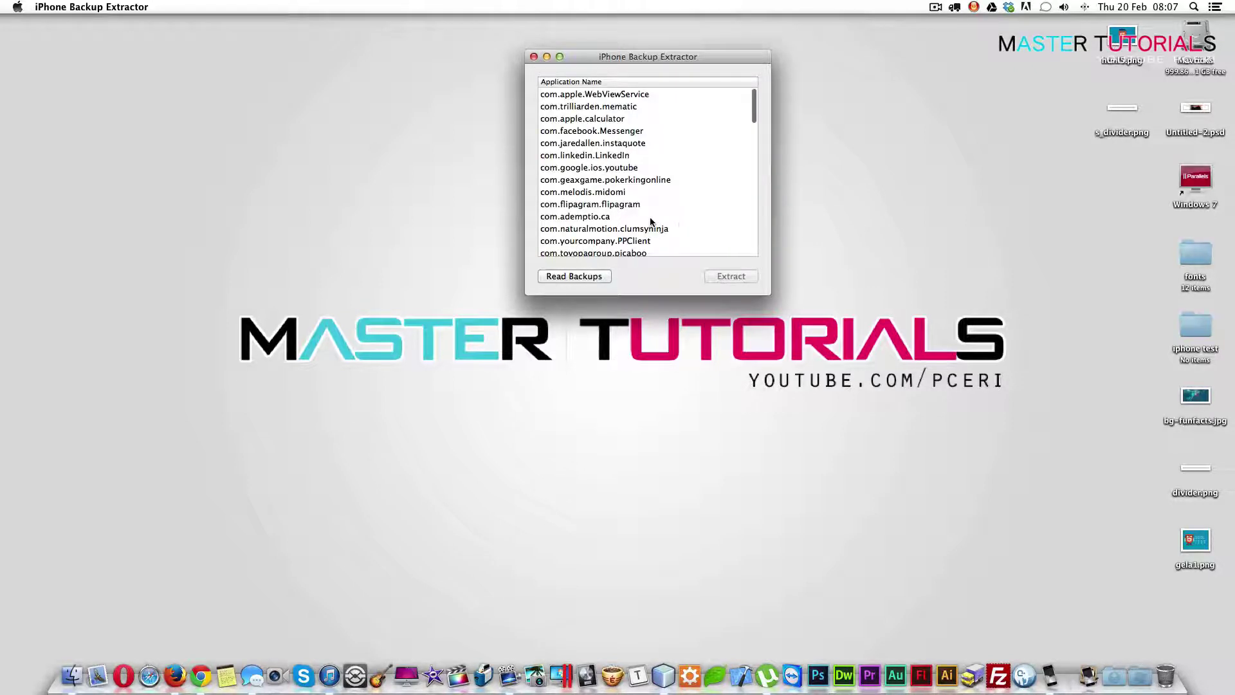
# Select the iOS Files entry and start its extraction, bringing up the destination chooser
pyautogui.click(597, 154)
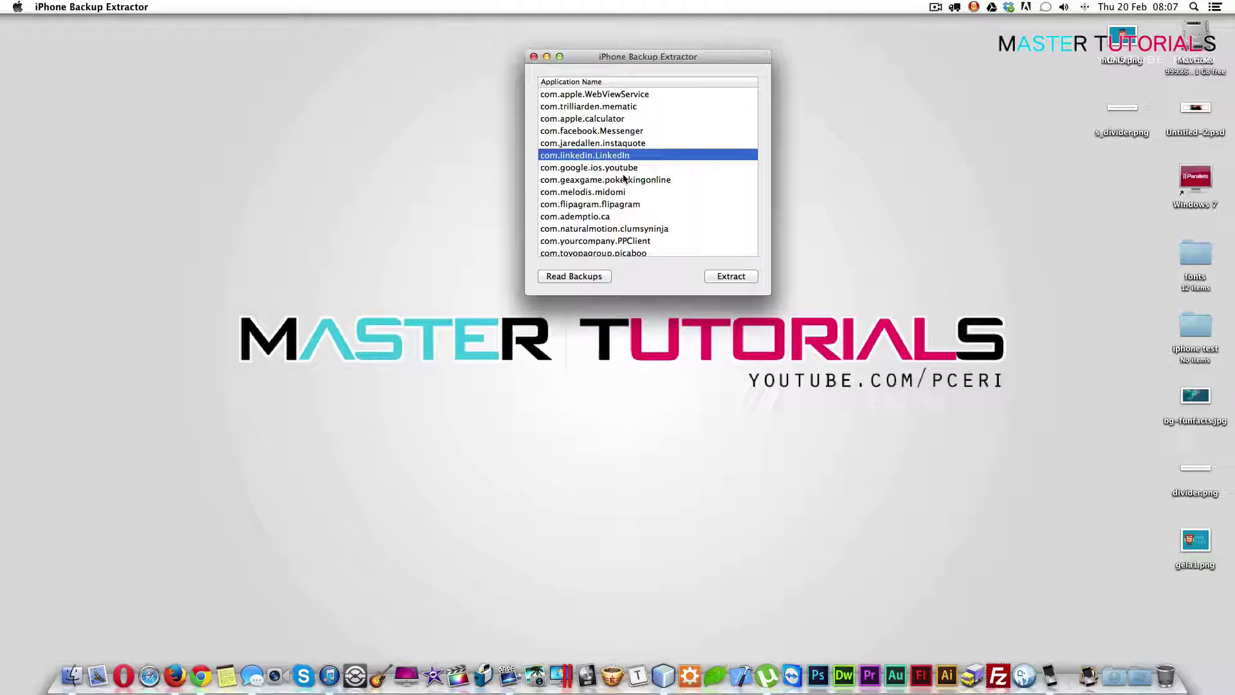
pyautogui.scroll(-2, 624, 184)
pyautogui.scroll(-1, 618, 198)
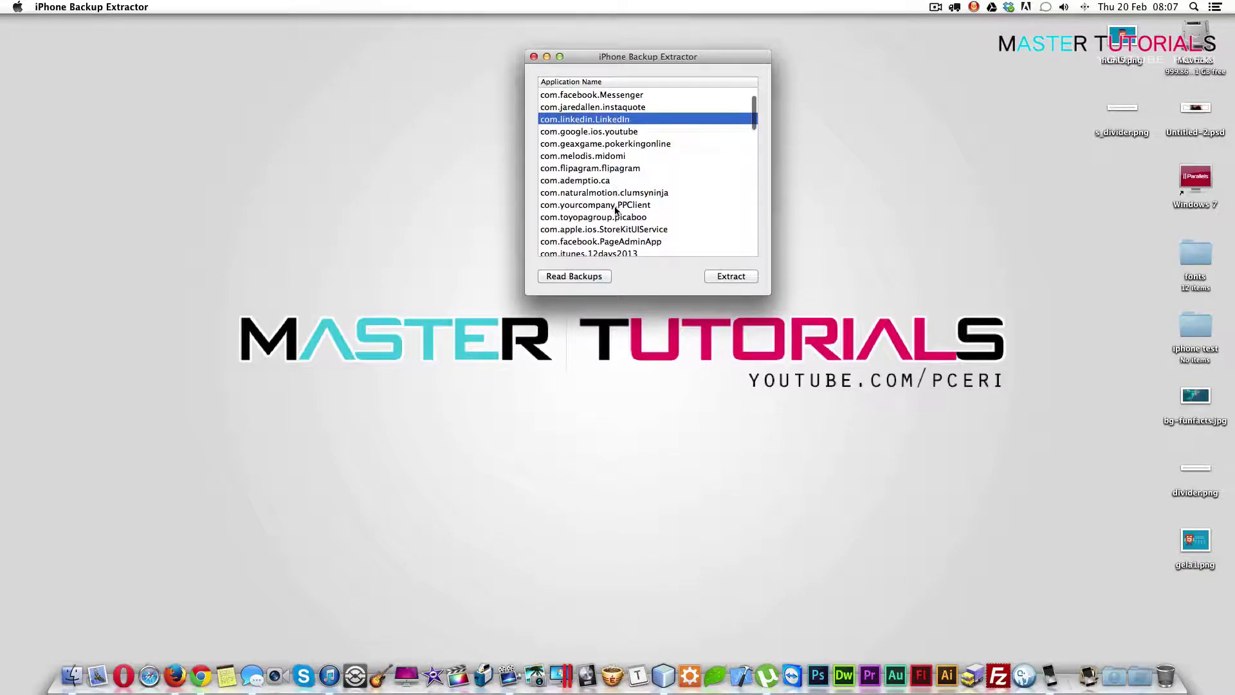
pyautogui.scroll(-3, 616, 211)
pyautogui.scroll(-3, 619, 221)
pyautogui.scroll(-3, 619, 221)
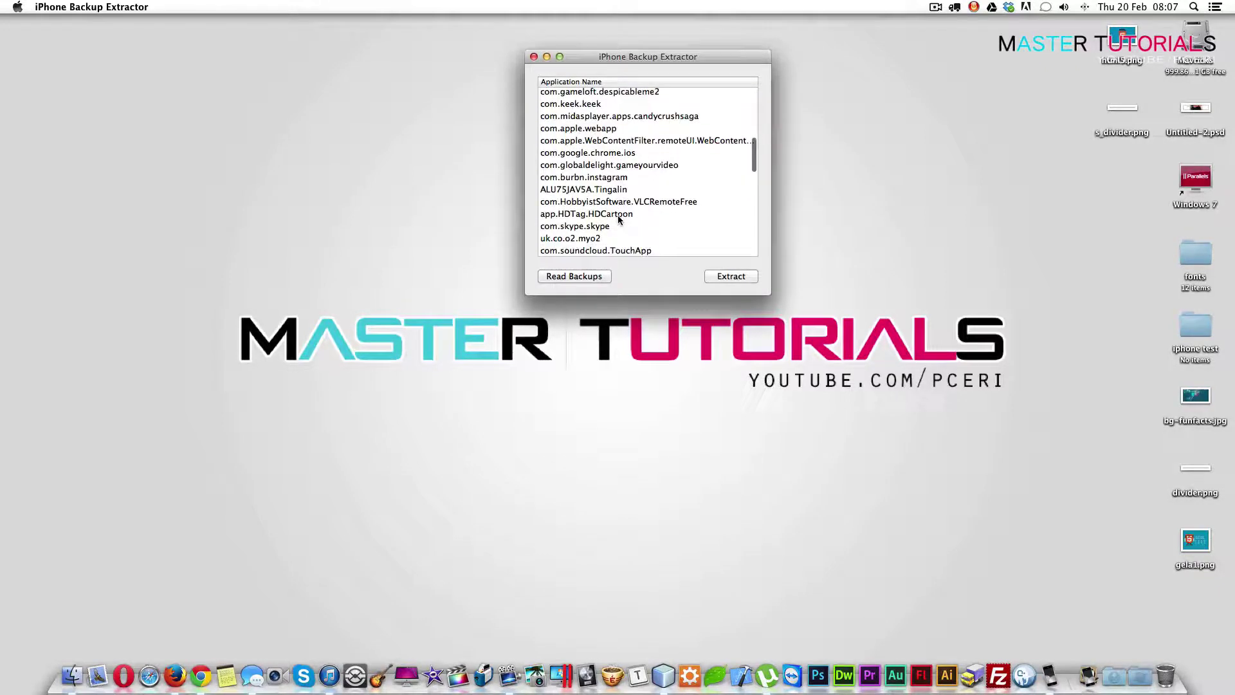
pyautogui.scroll(-3, 619, 220)
pyautogui.scroll(-3, 619, 222)
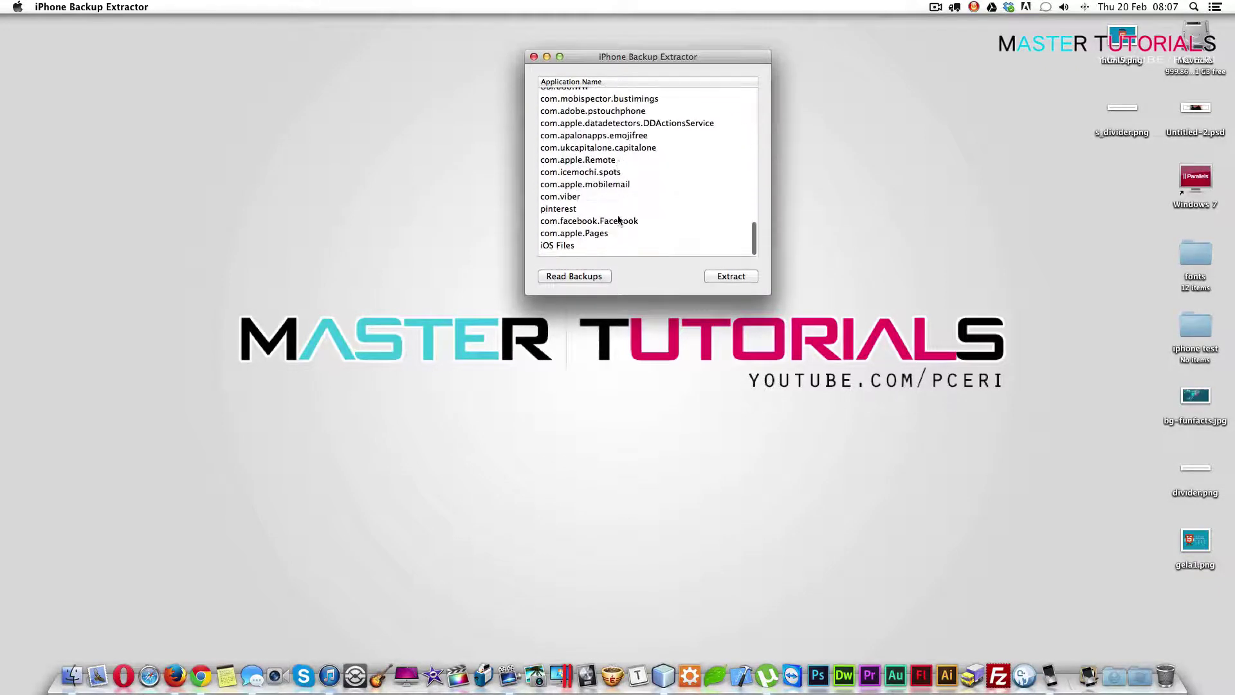
pyautogui.click(563, 252)
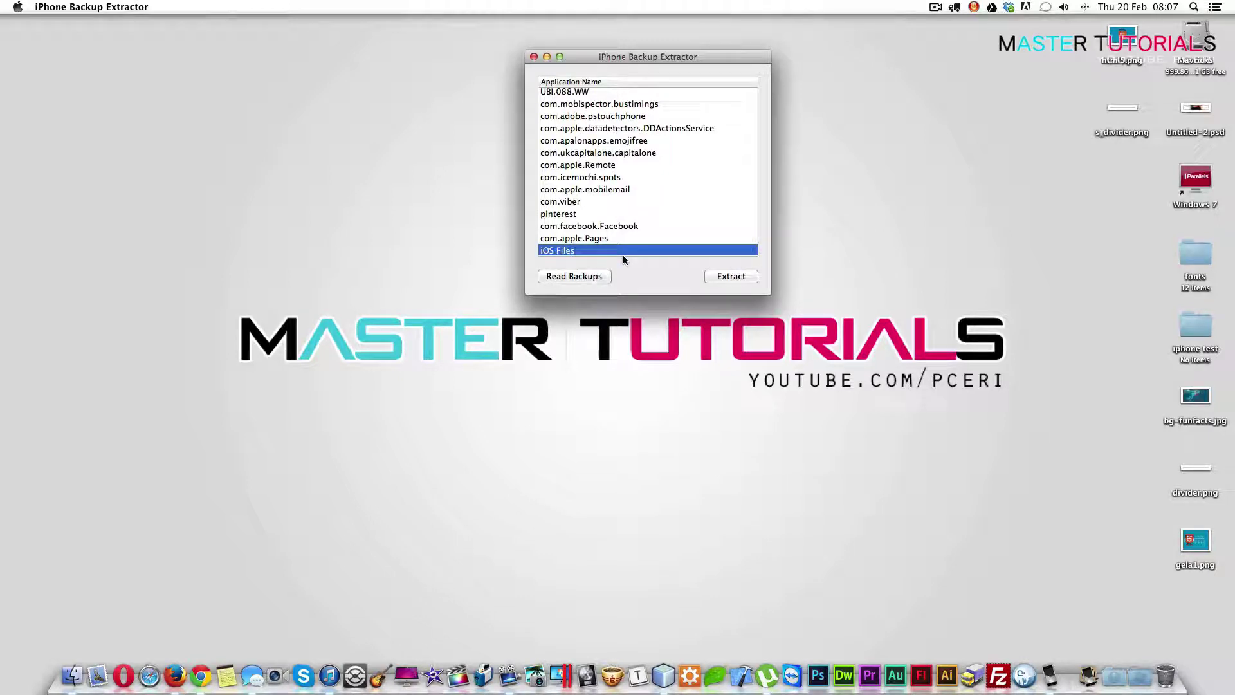
pyautogui.click(733, 277)
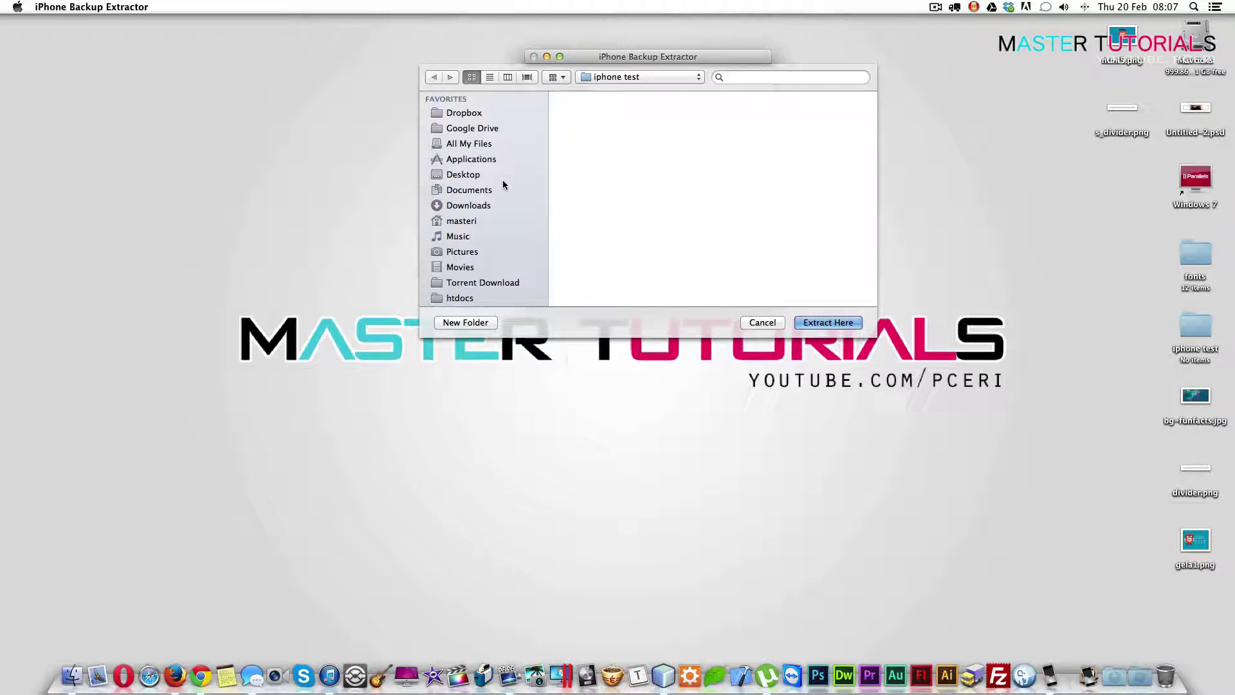
# Extract the iOS Files into the iphone test folder on the Desktop
pyautogui.click(480, 174)
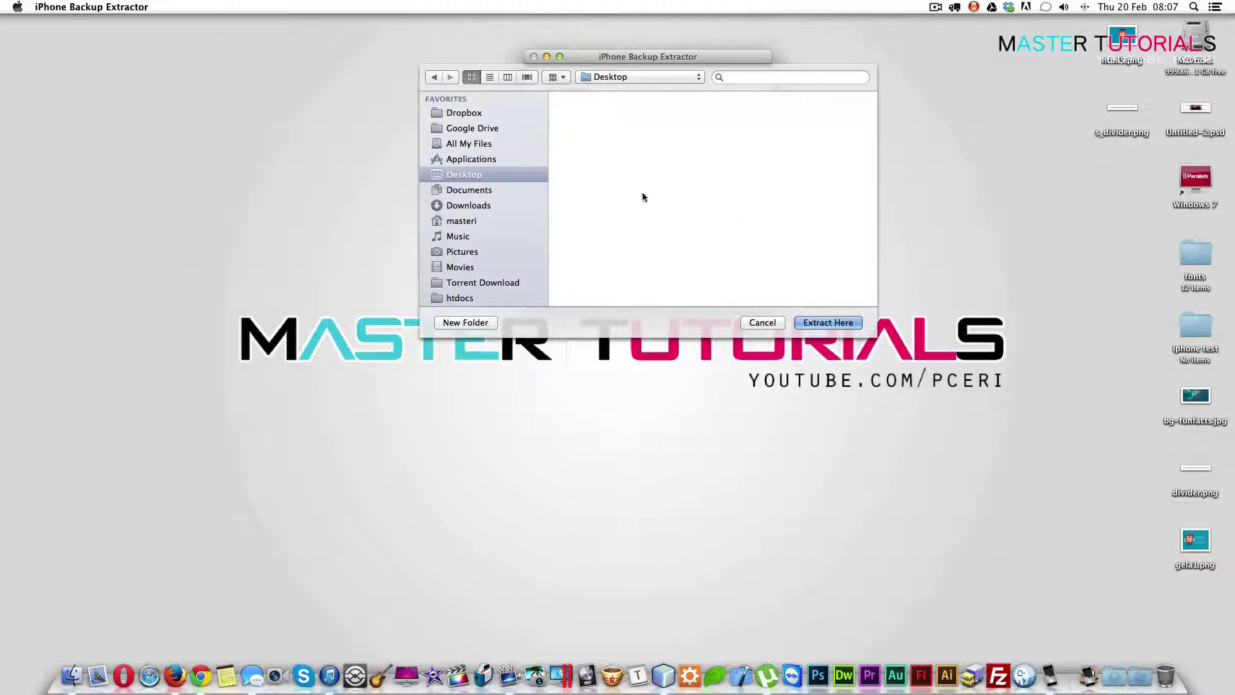
pyautogui.doubleClick(816, 198)
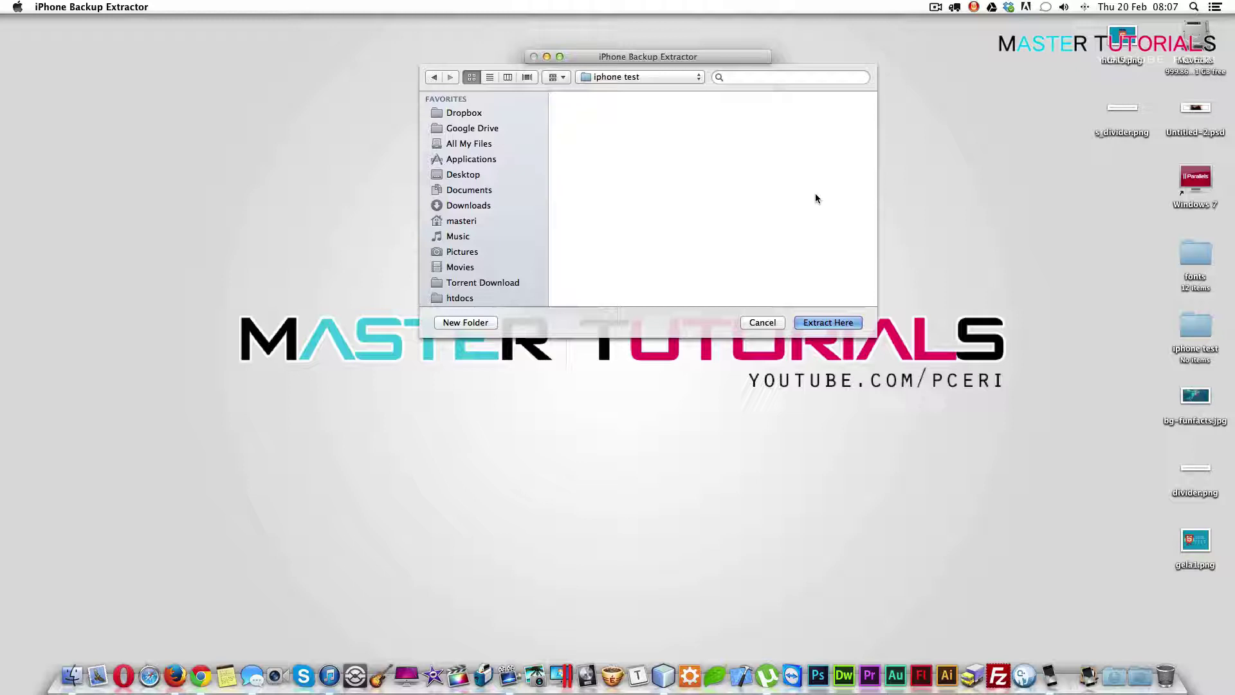
pyautogui.click(858, 323)
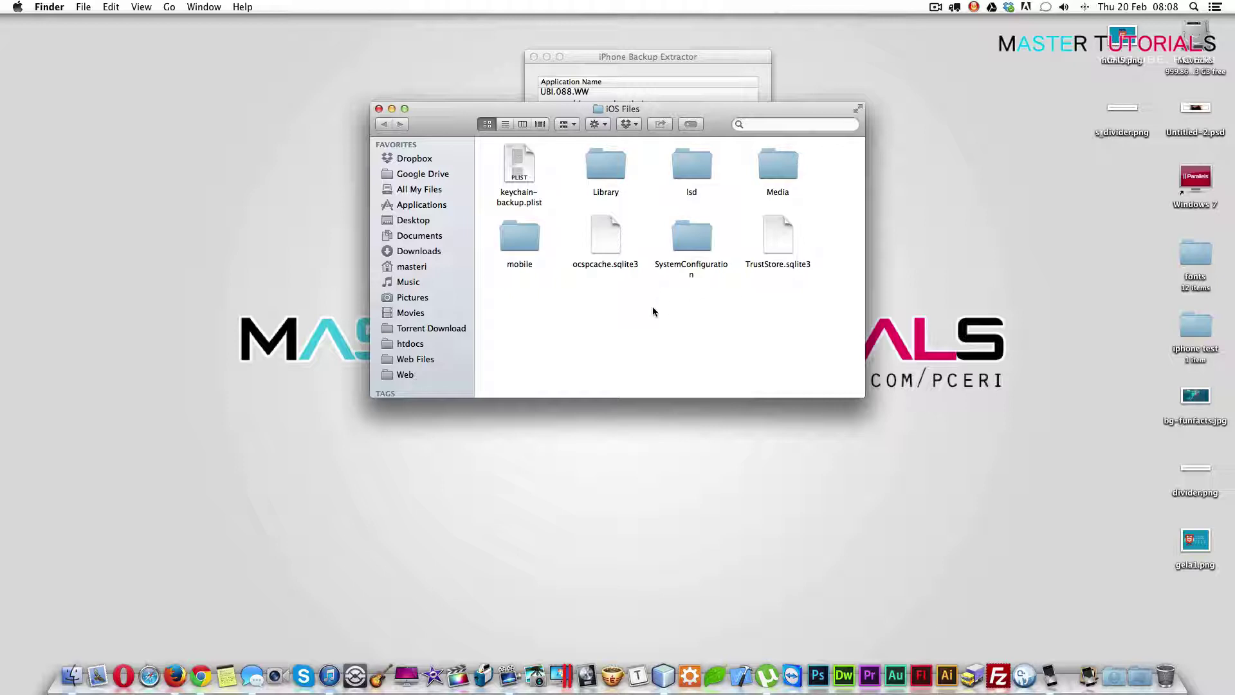
# Close the extractor and browse the extracted Library folder, selecting CallHistory
pyautogui.click(533, 58)
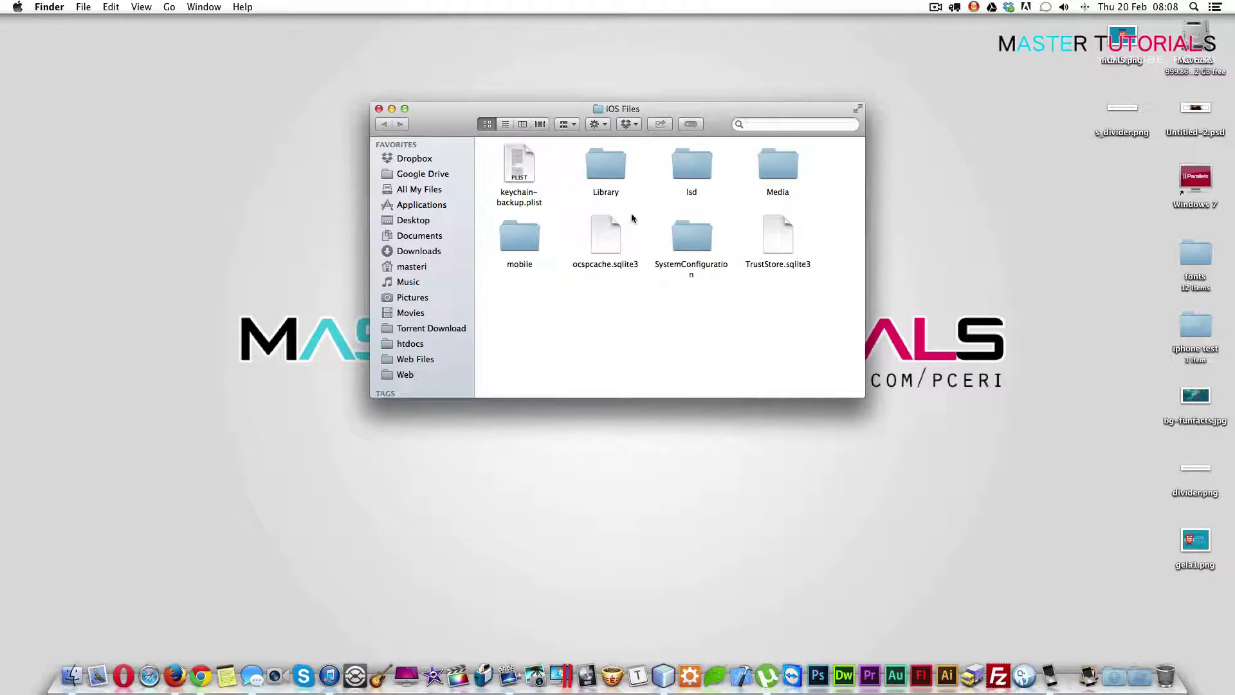
pyautogui.doubleClick(606, 177)
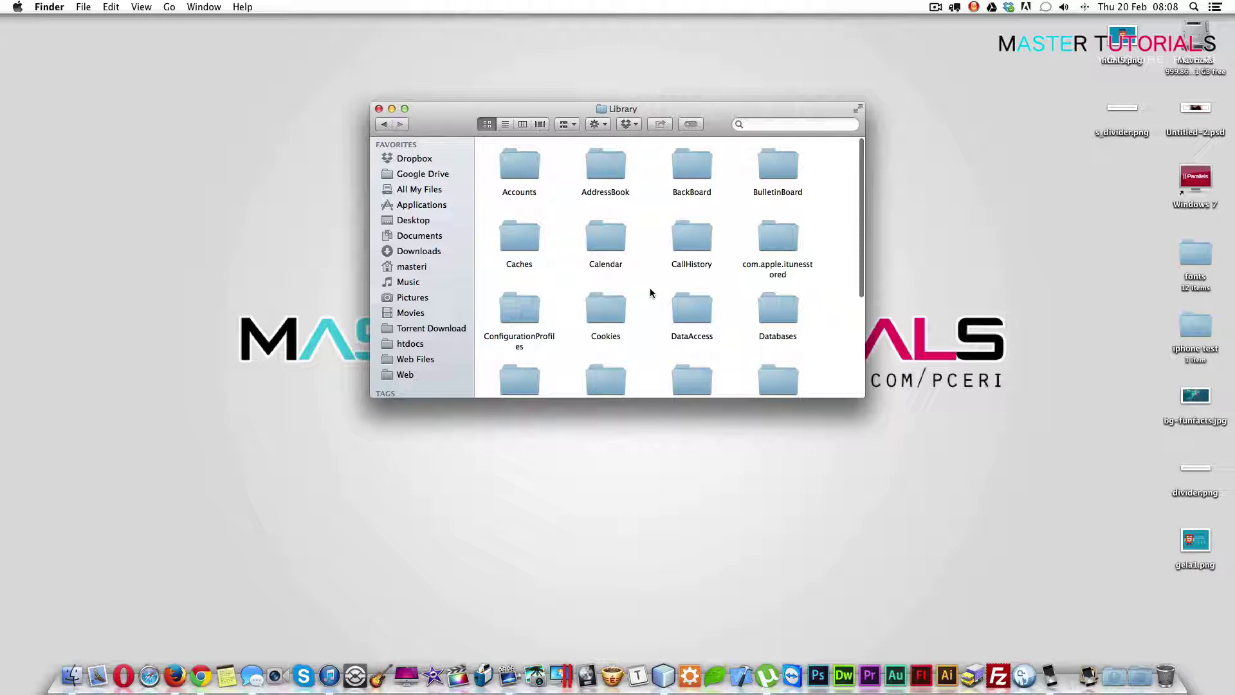
pyautogui.click(692, 235)
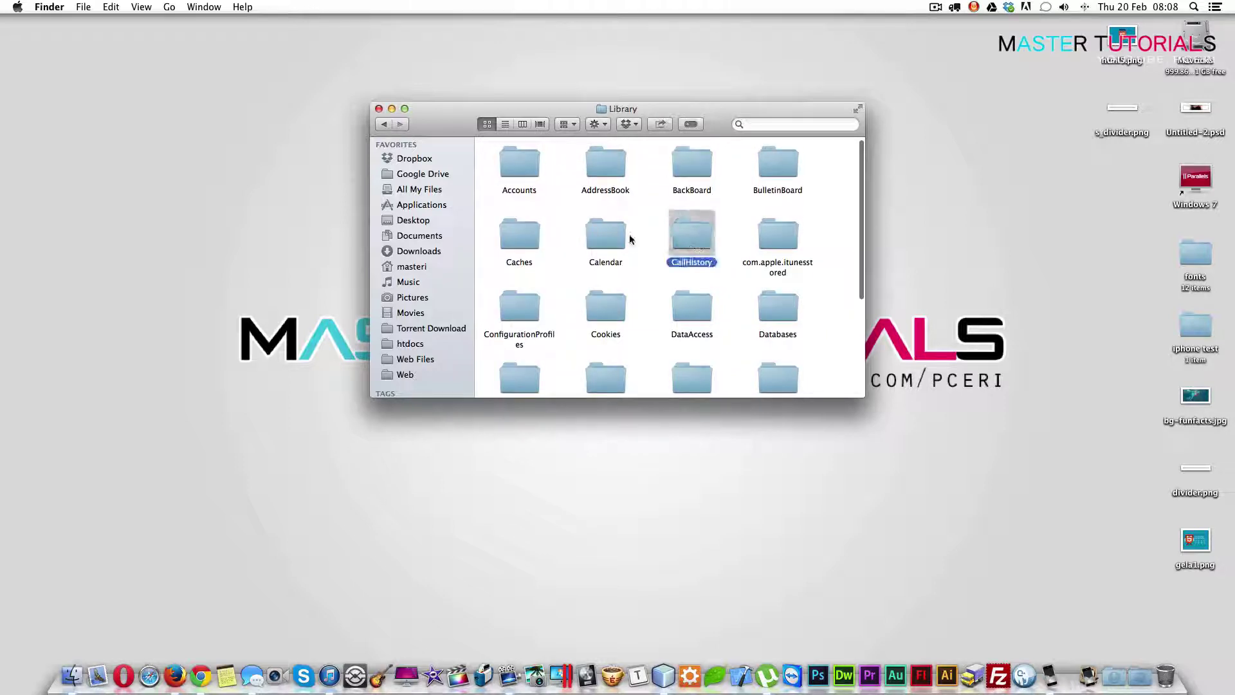
pyautogui.scroll(-2, 624, 249)
pyautogui.scroll(-2, 669, 291)
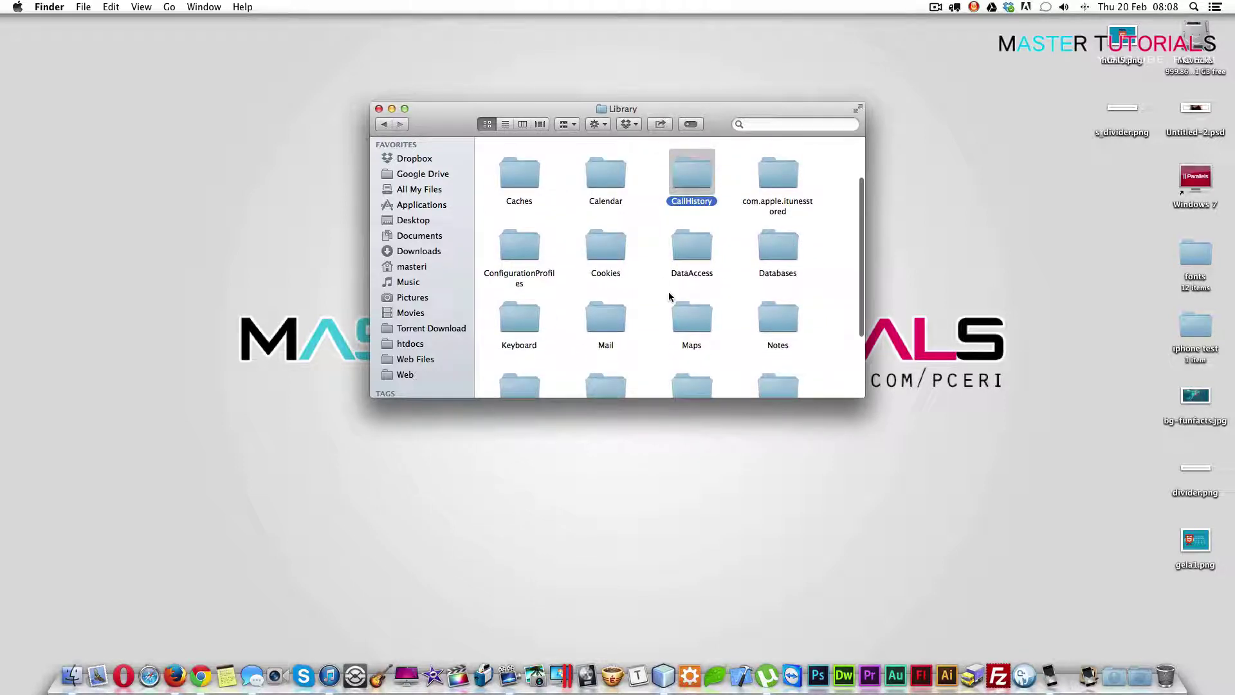
pyautogui.scroll(-2, 670, 292)
pyautogui.scroll(-2, 669, 296)
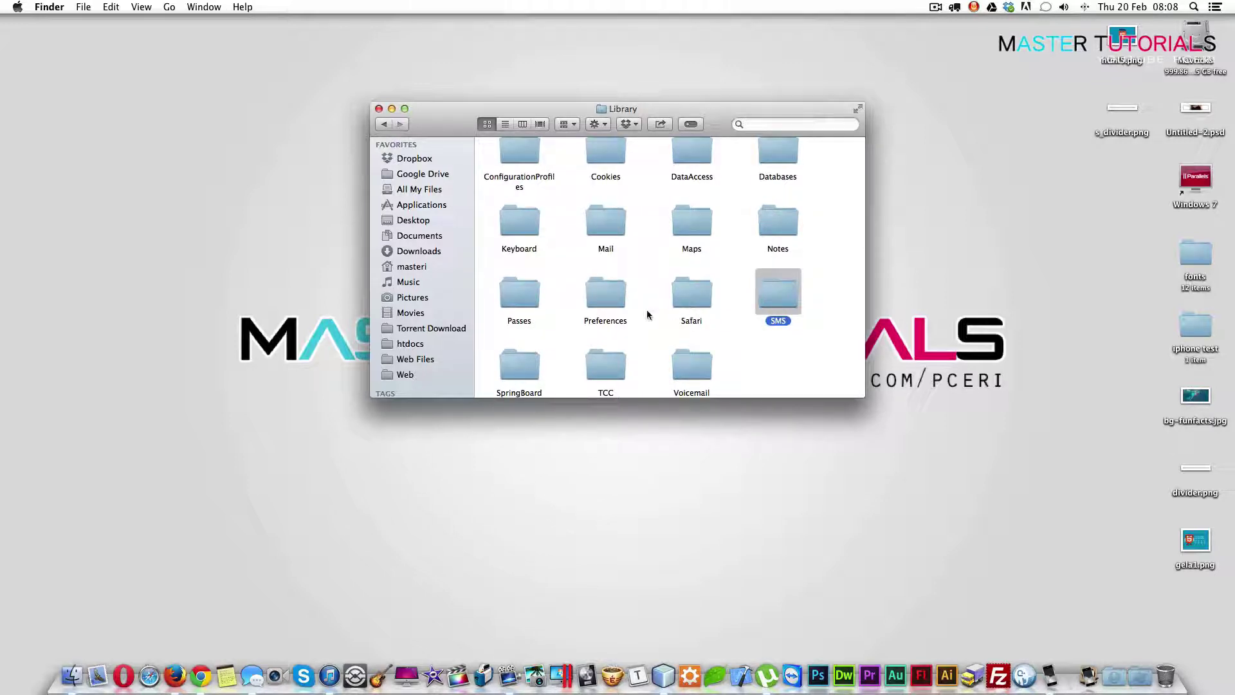
pyautogui.scroll(5, 647, 311)
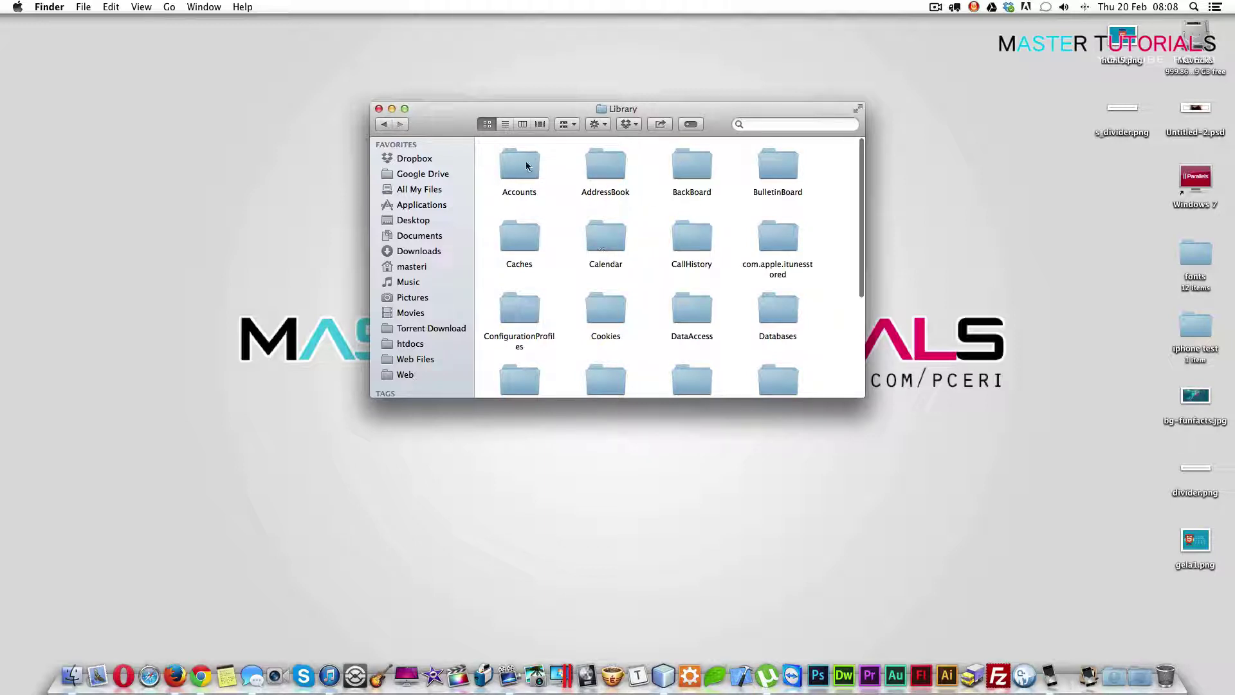
pyautogui.scroll(-2, 660, 296)
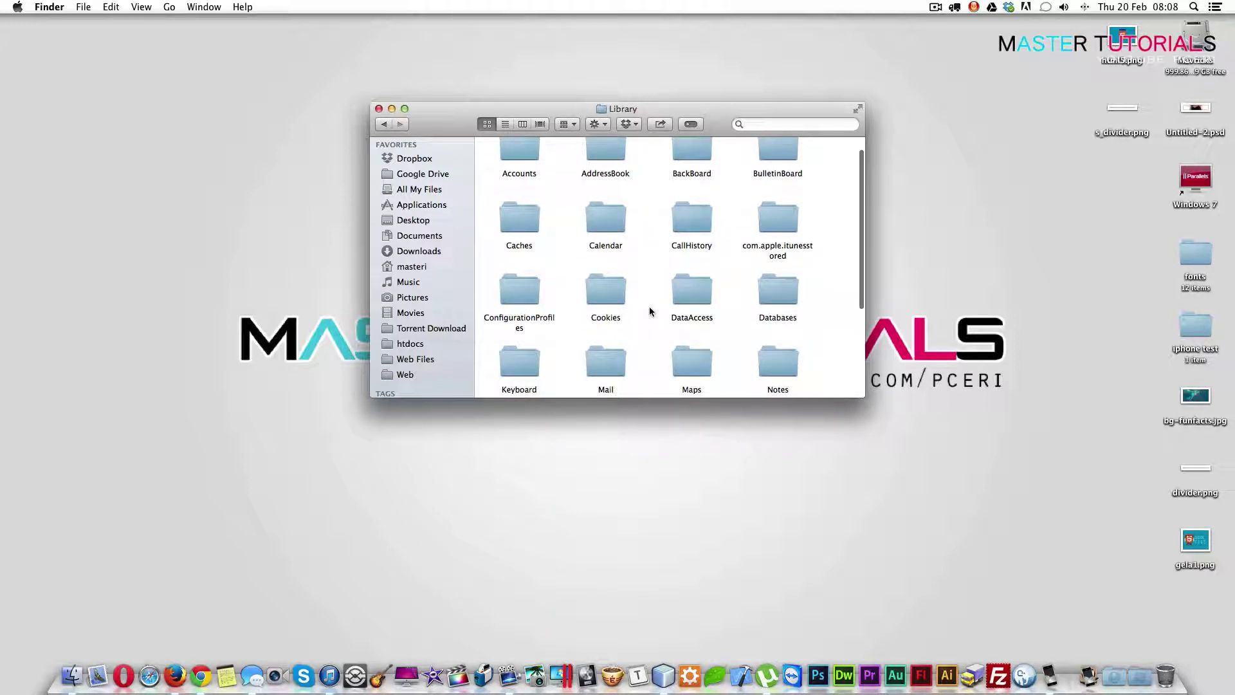
pyautogui.scroll(1, 650, 311)
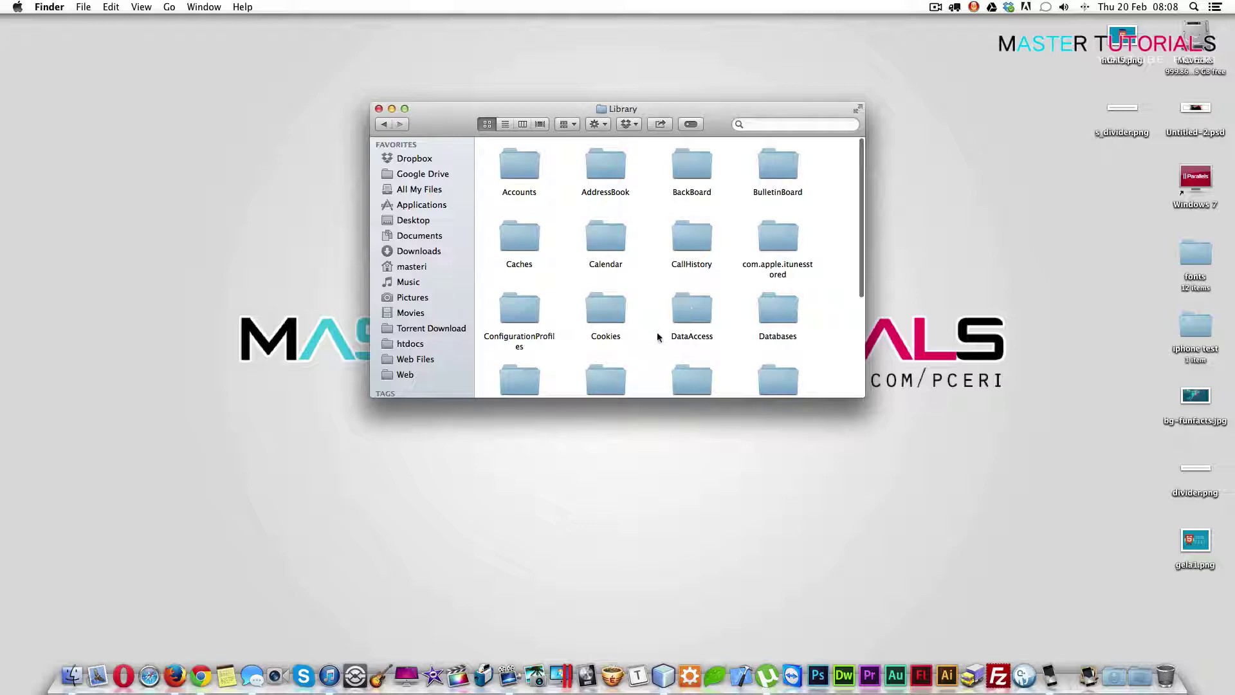
# Launch SQLite Manager from Firefox's Tools menu and hide the add-ons browser window
pyautogui.click(174, 673)
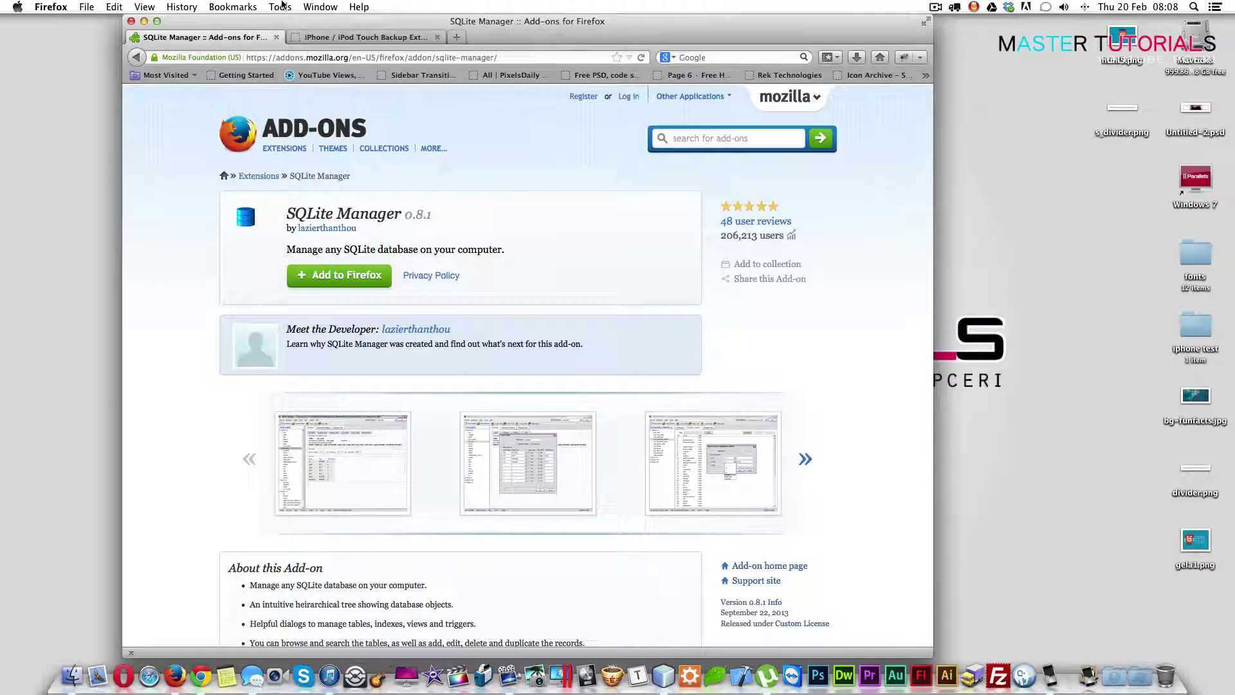
pyautogui.click(281, 7)
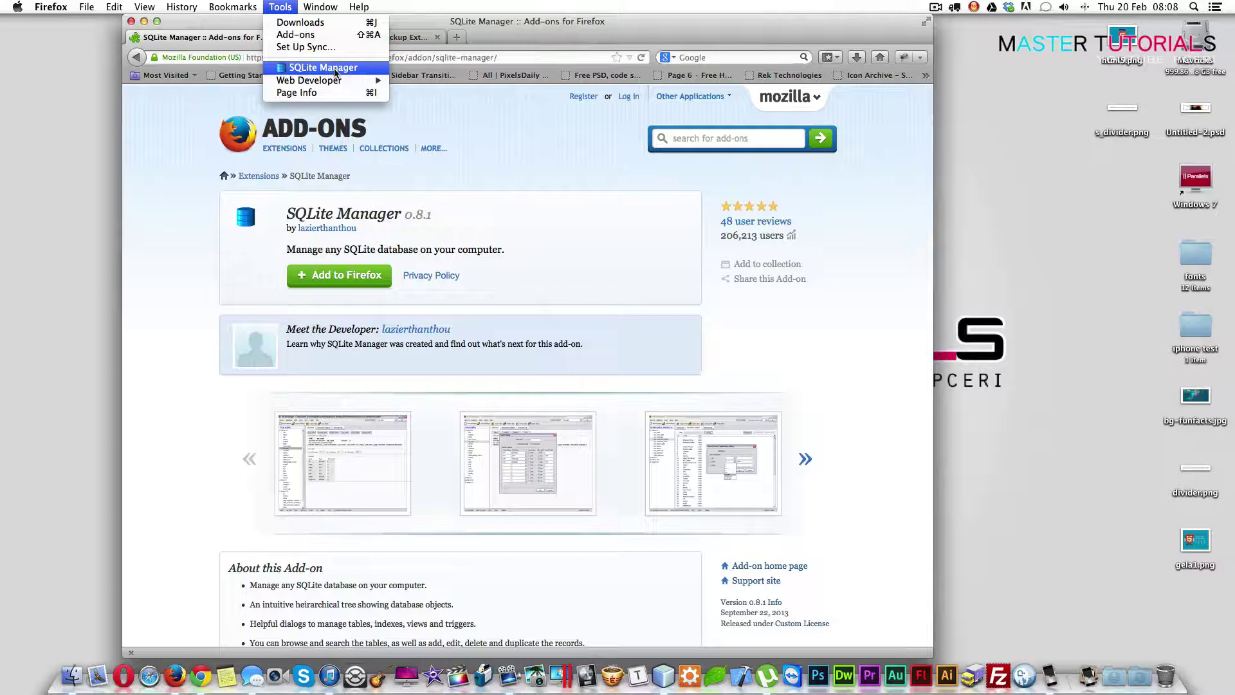
pyautogui.click(329, 68)
pyautogui.click(635, 26)
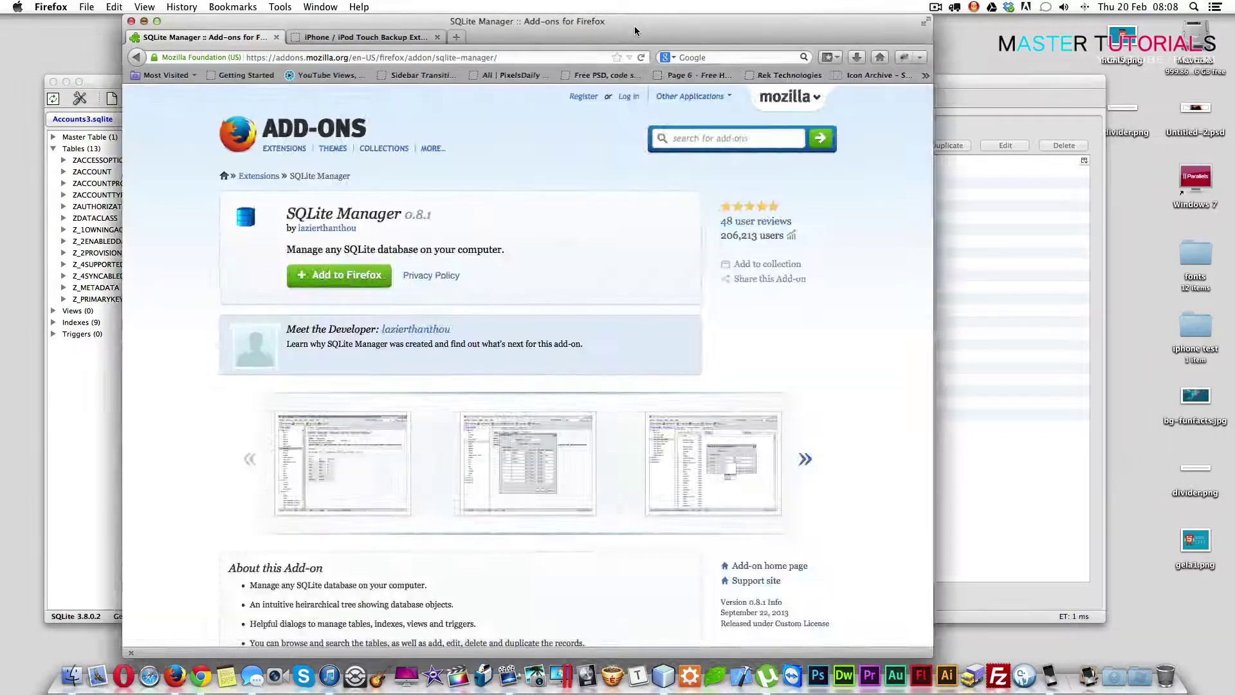
pyautogui.click(138, 33)
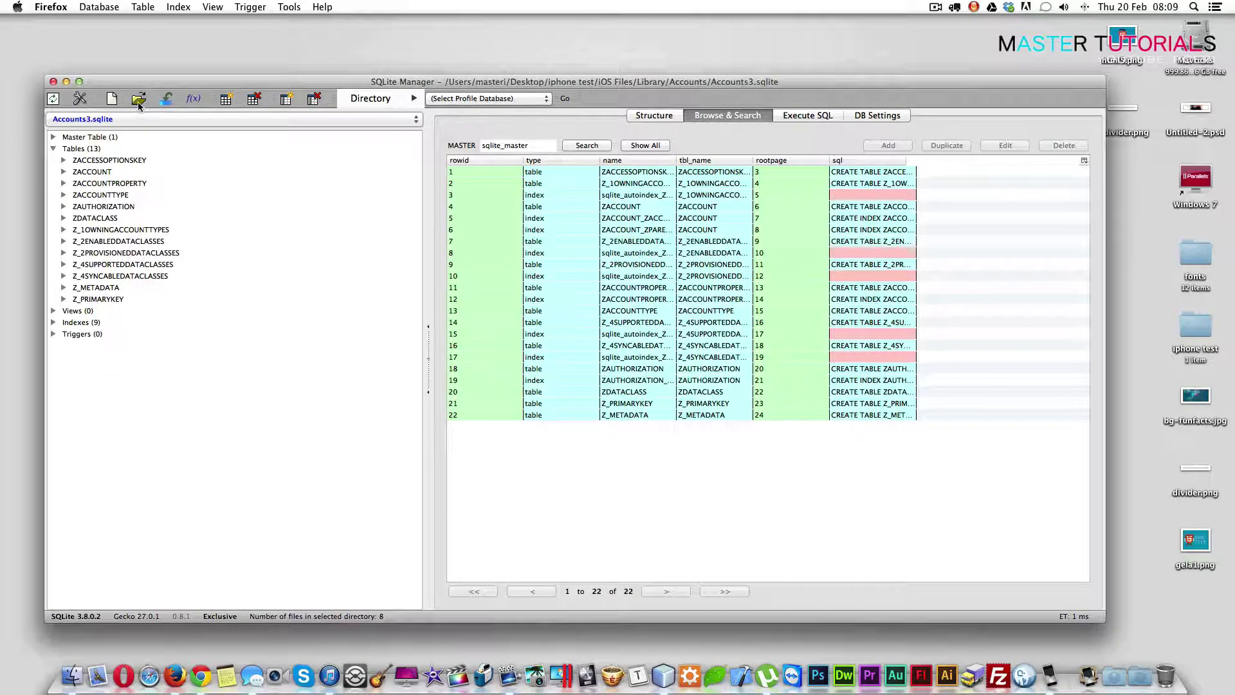
# Browse the database chooser up to Library and into the CallHistory folder
pyautogui.click(139, 101)
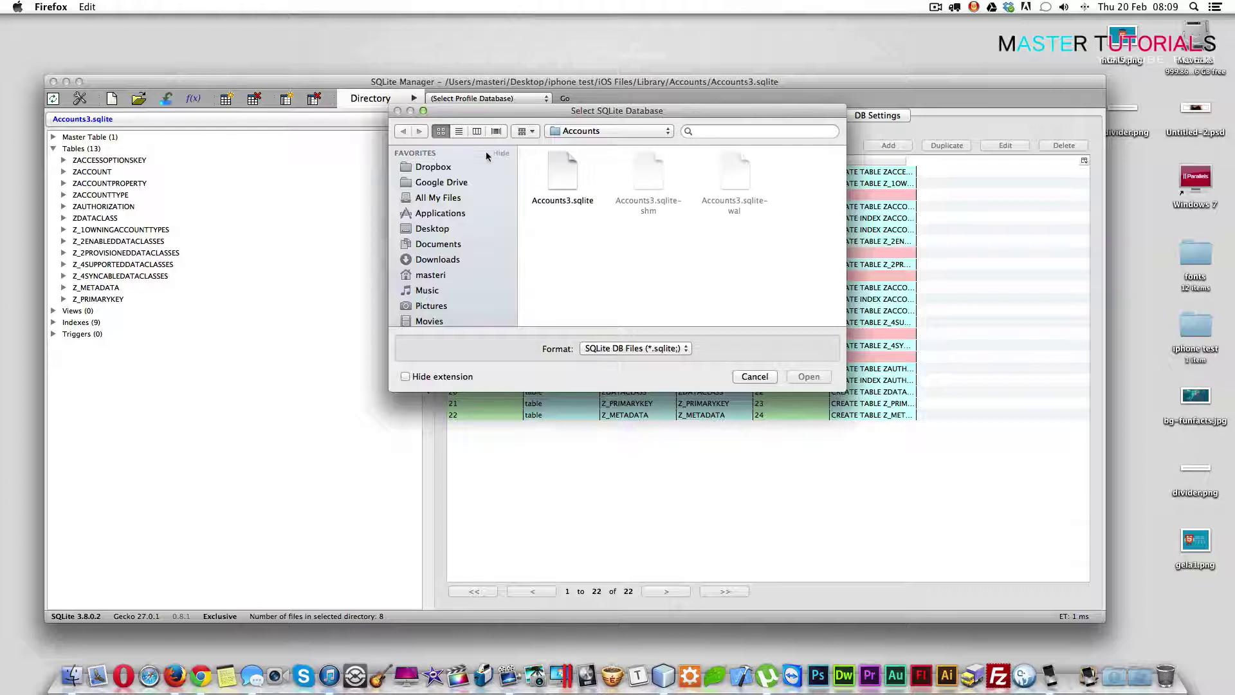
pyautogui.click(618, 133)
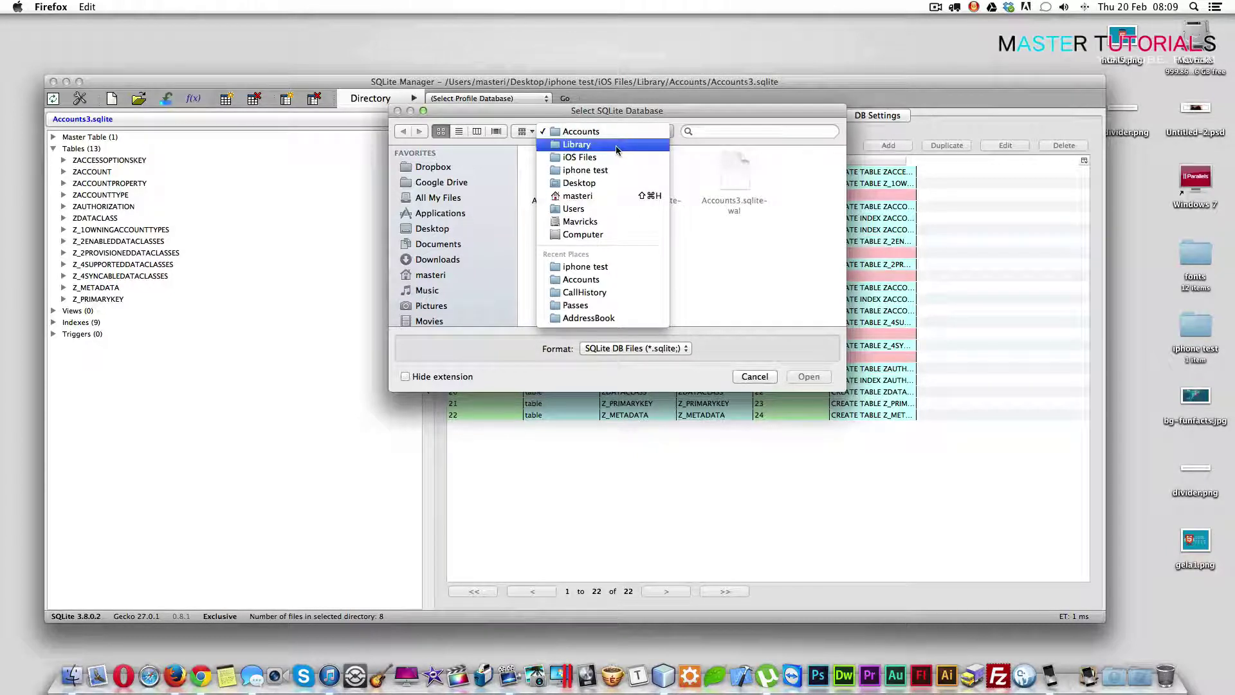
pyautogui.click(617, 145)
pyautogui.scroll(-1, 661, 231)
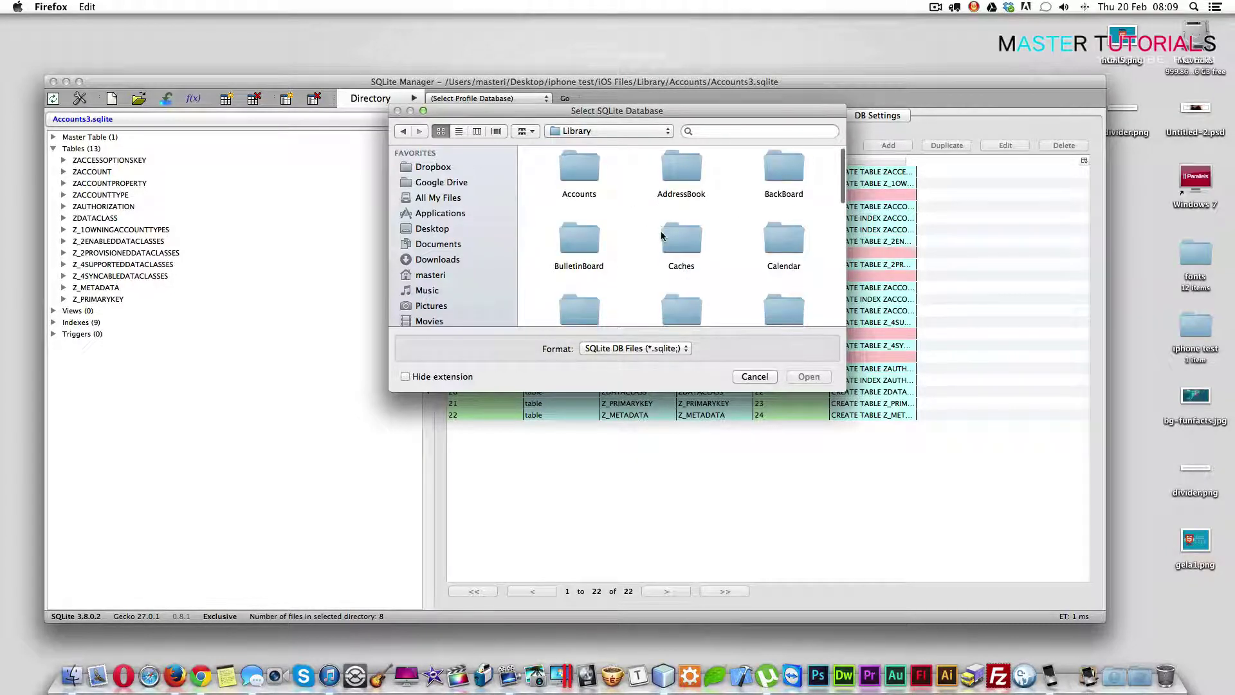
pyautogui.scroll(-3, 645, 226)
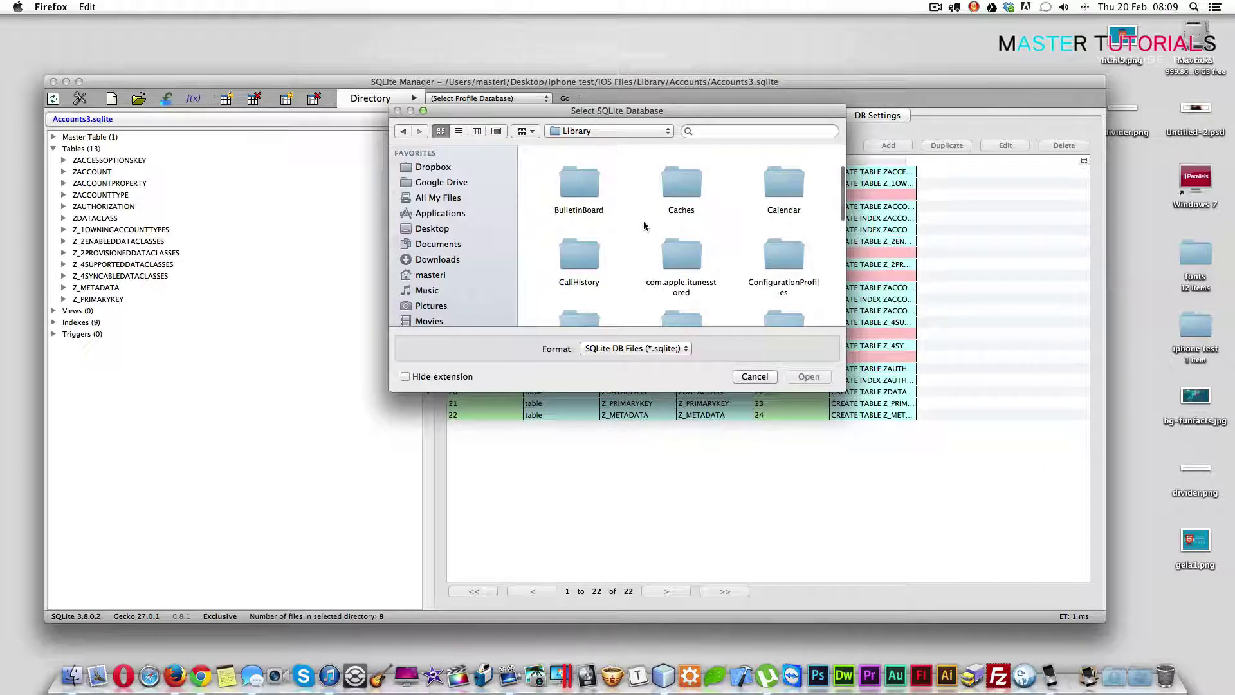
pyautogui.scroll(-1, 660, 224)
pyautogui.scroll(-1, 625, 209)
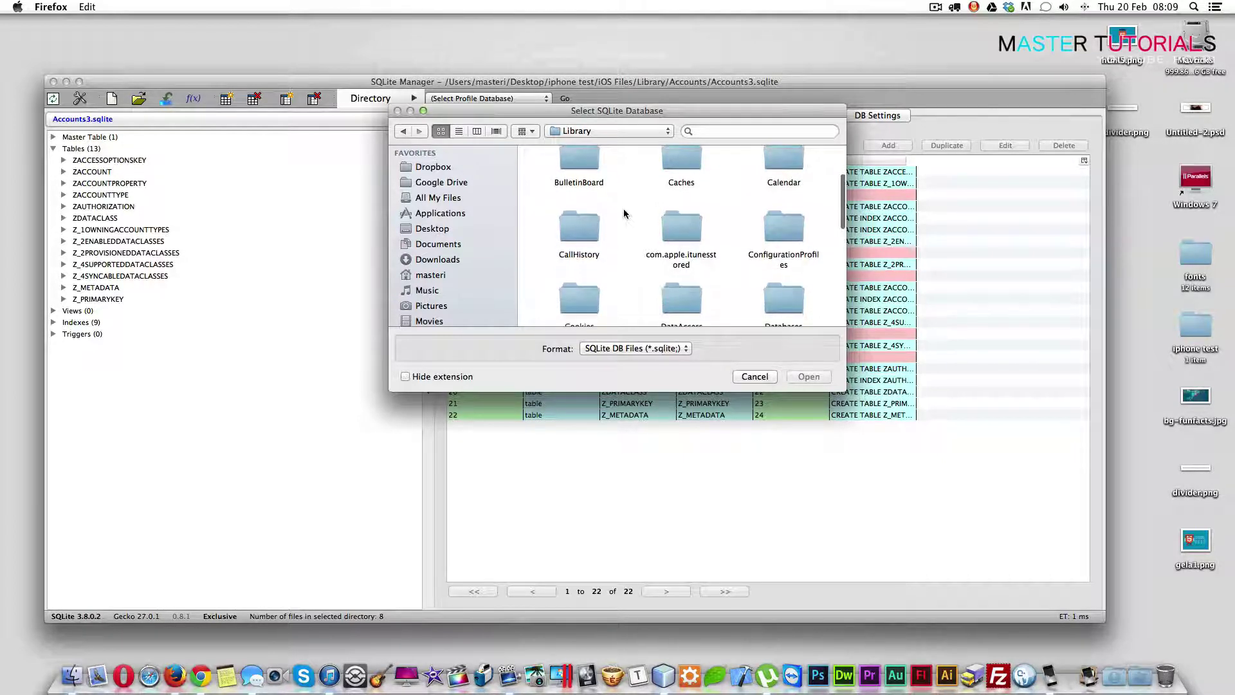
pyautogui.click(578, 227)
pyautogui.scroll(-2, 621, 247)
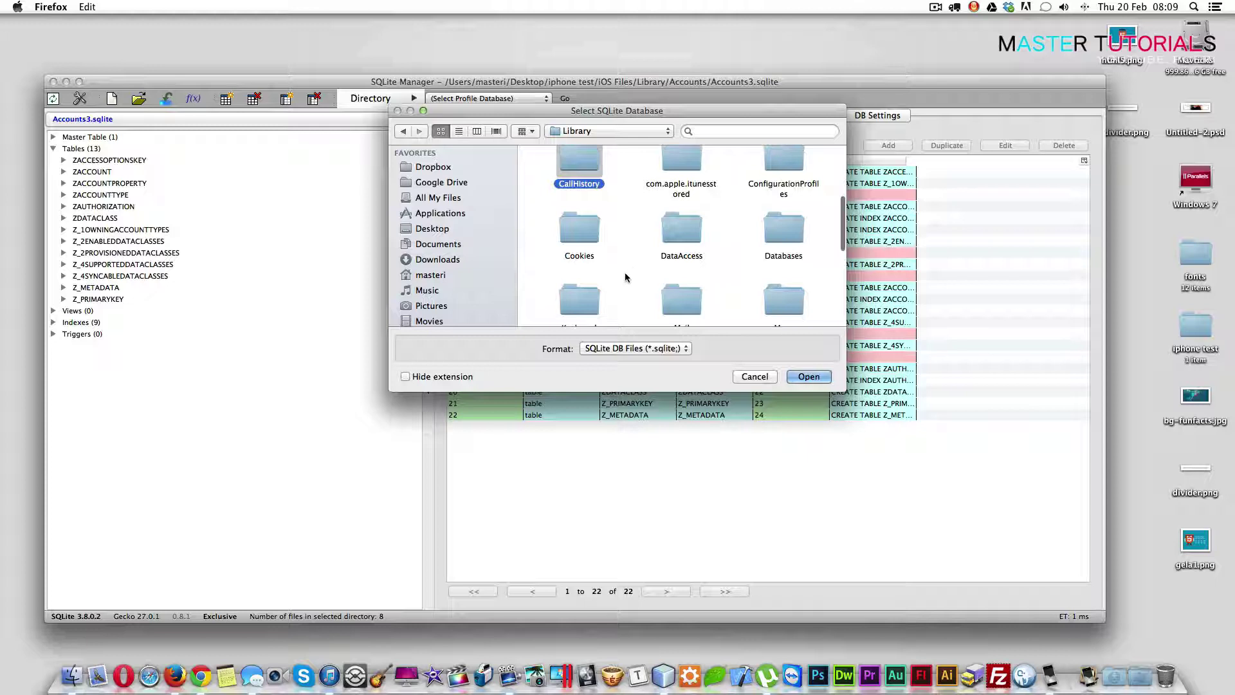
pyautogui.doubleClick(580, 198)
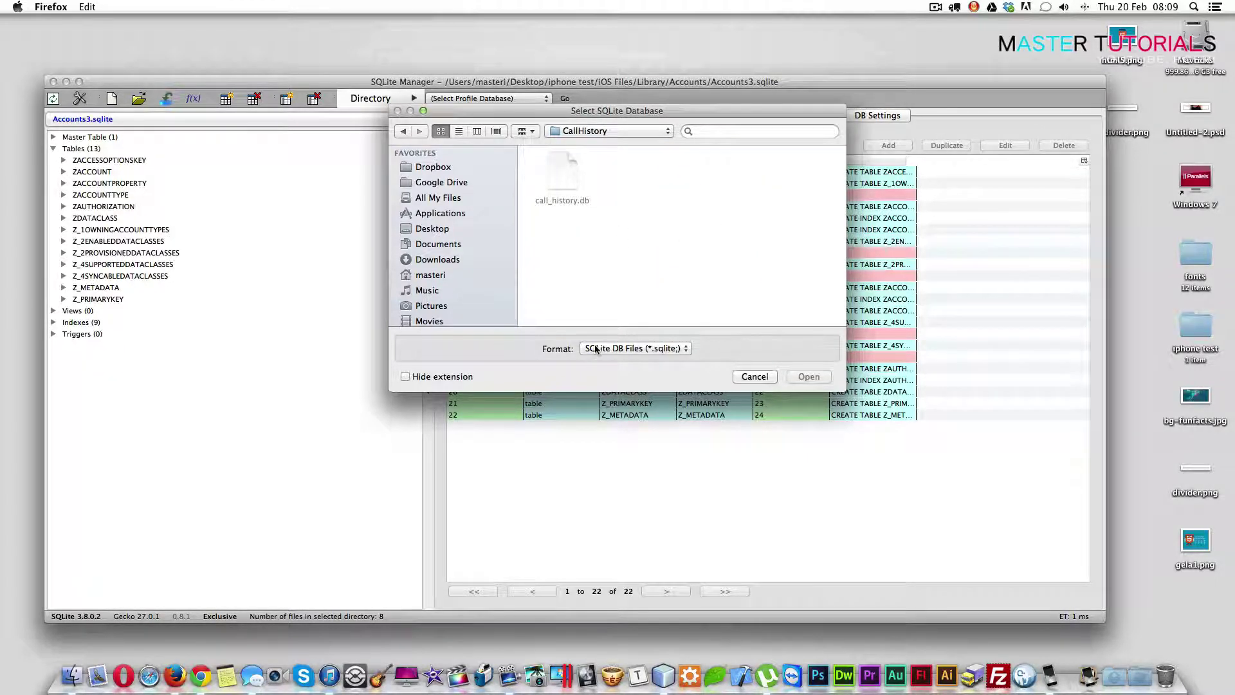
# Show all file types and open call_history.db in SQLite Manager
pyautogui.click(617, 348)
pyautogui.click(618, 363)
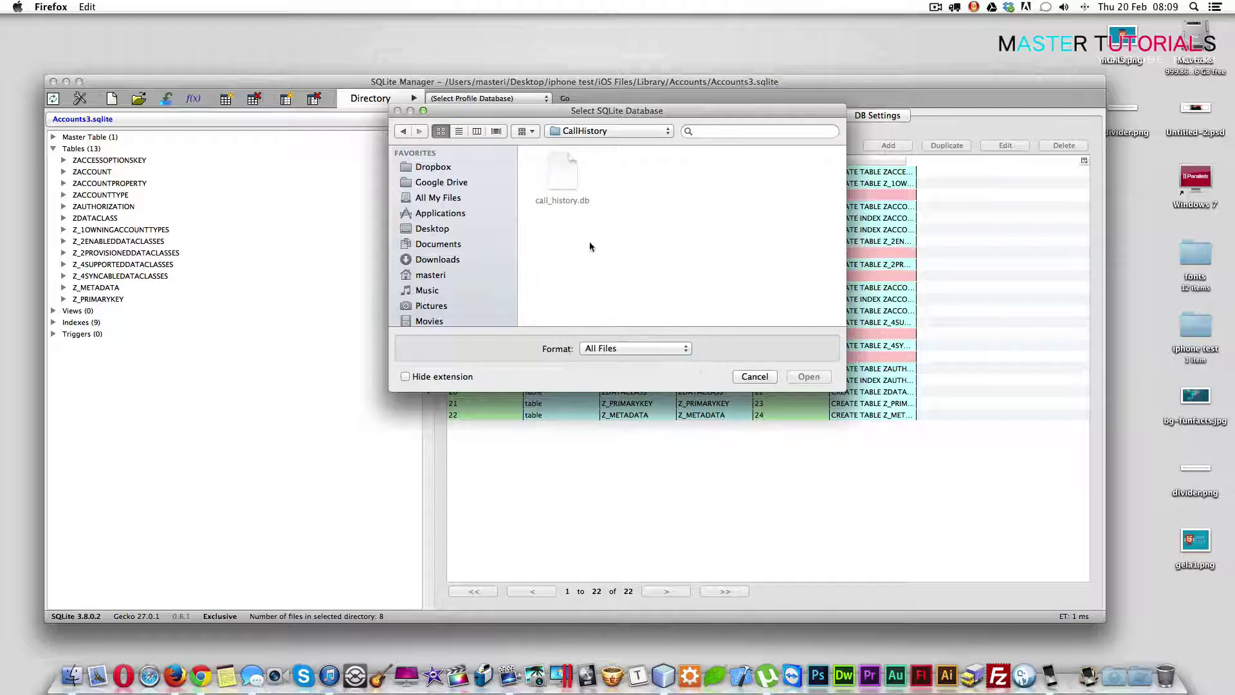
pyautogui.doubleClick(564, 173)
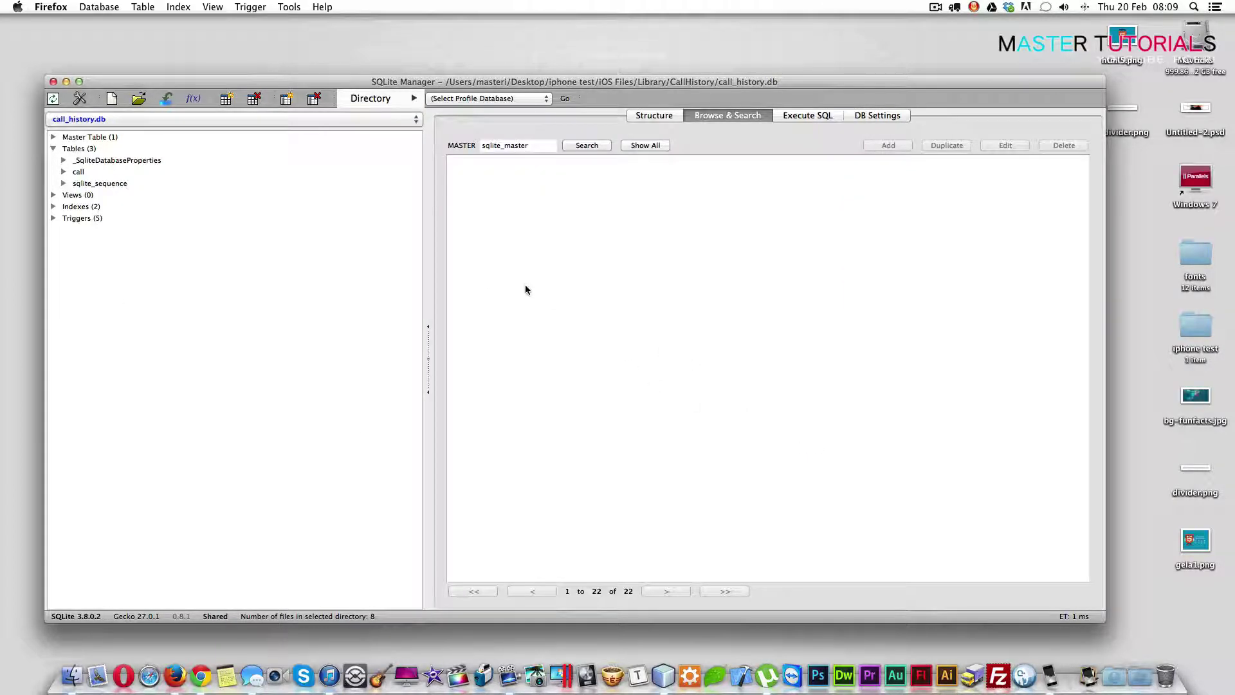
# Browse the call table's 26 records and column structure, then start choosing another database
pyautogui.click(104, 171)
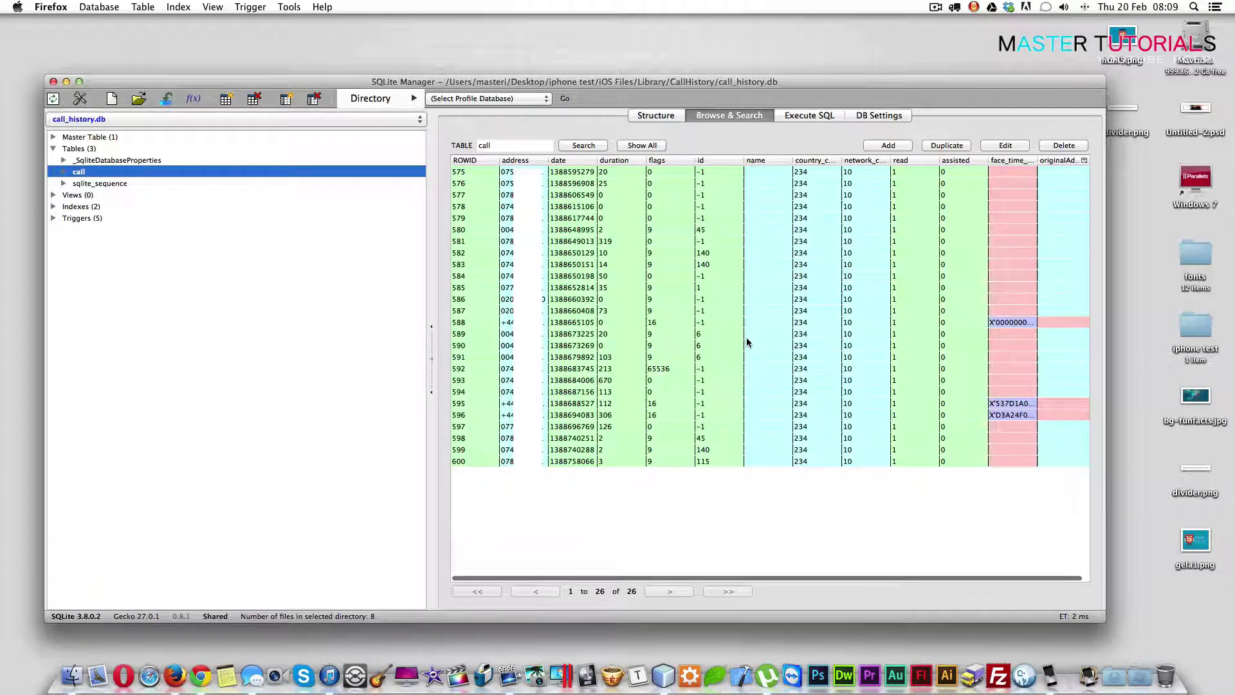
pyautogui.click(659, 116)
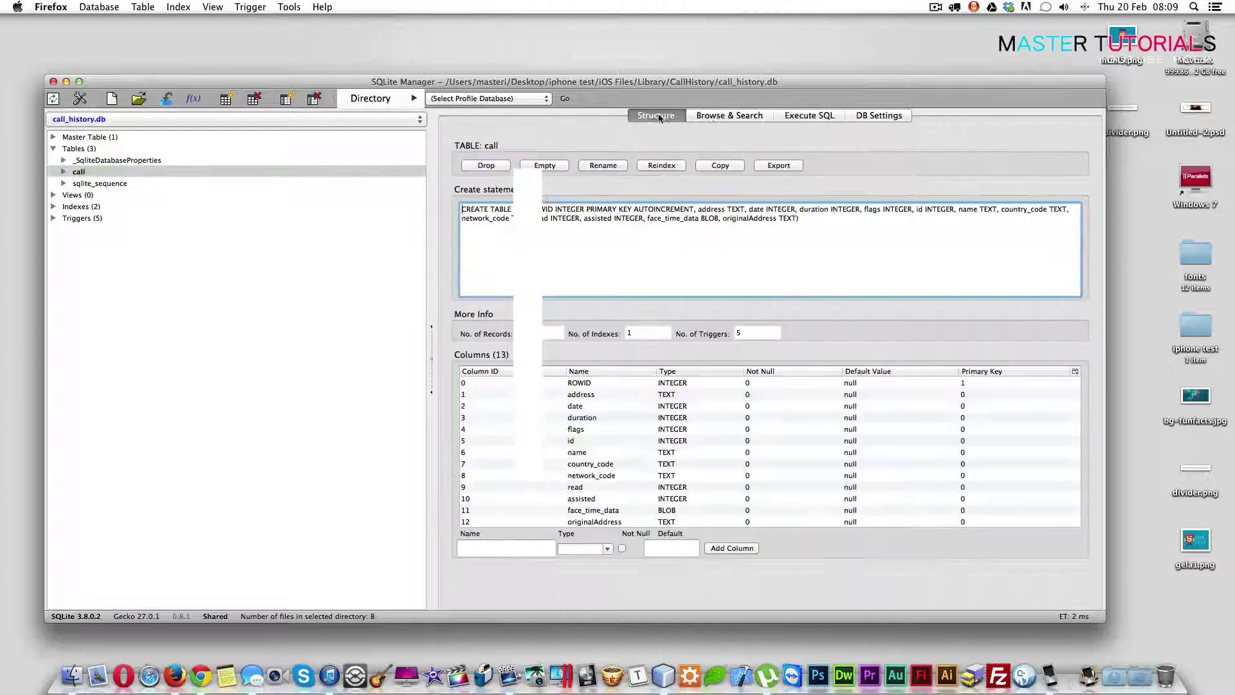
pyautogui.click(721, 116)
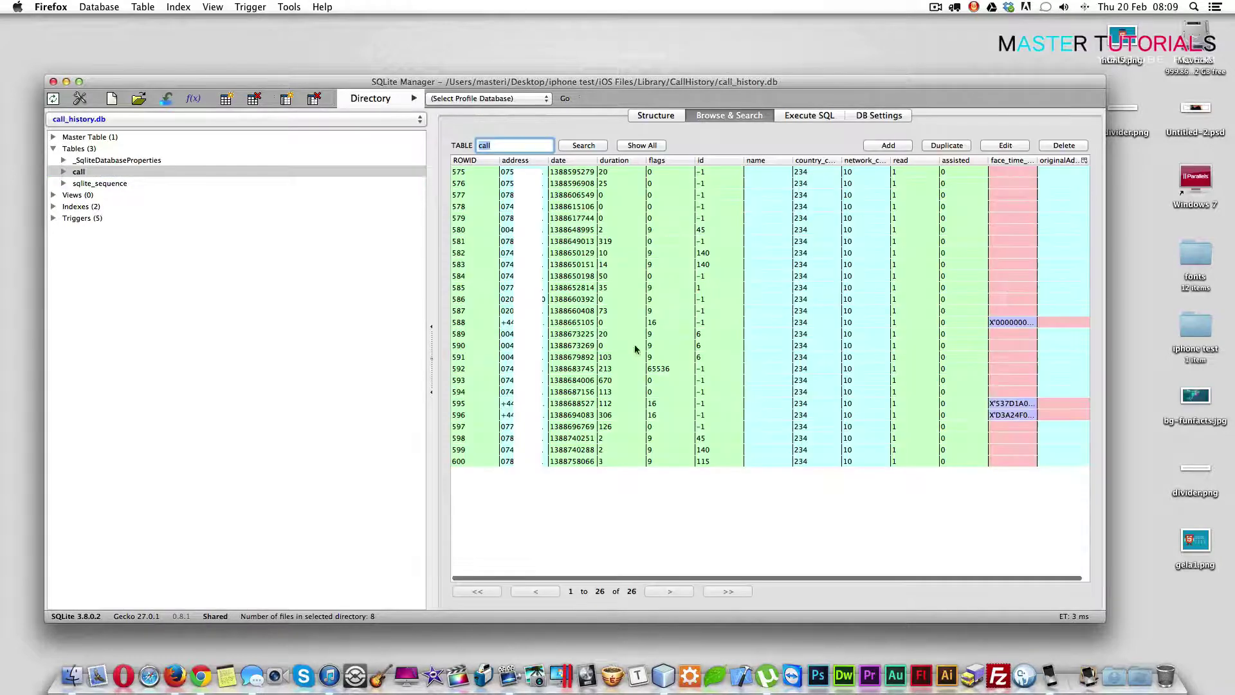
pyautogui.click(139, 100)
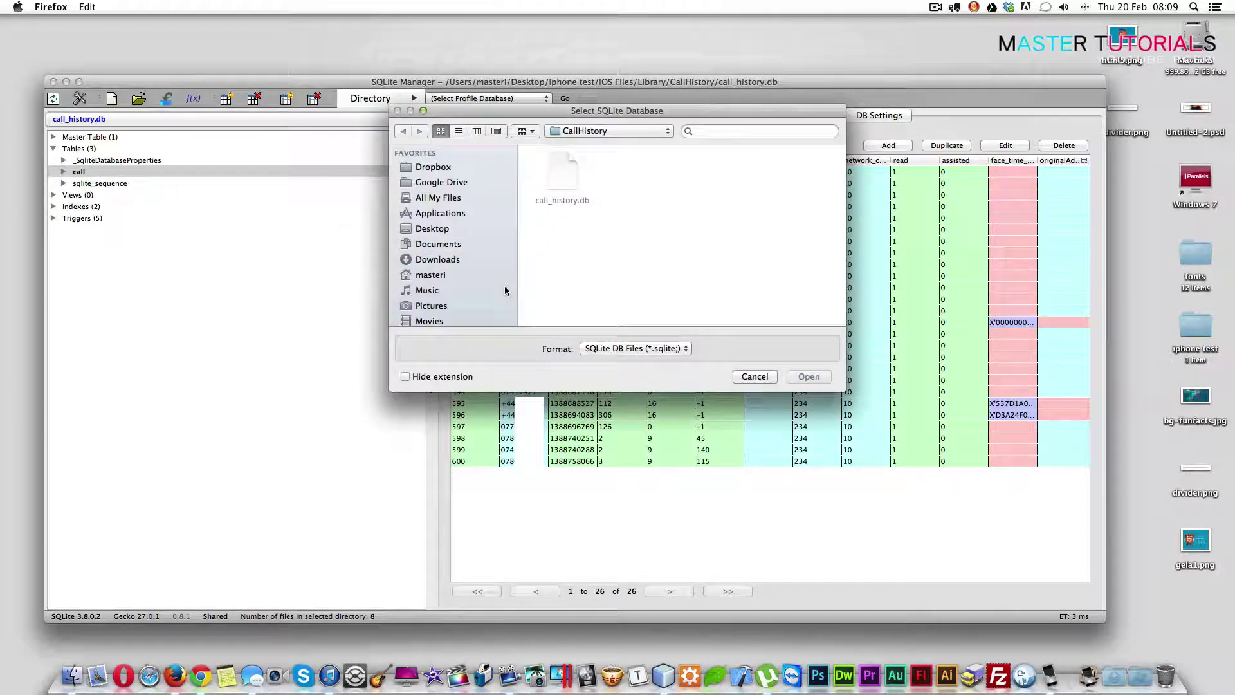
# Navigate up to the Library folder and into the SMS folder
pyautogui.click(607, 133)
pyautogui.click(623, 144)
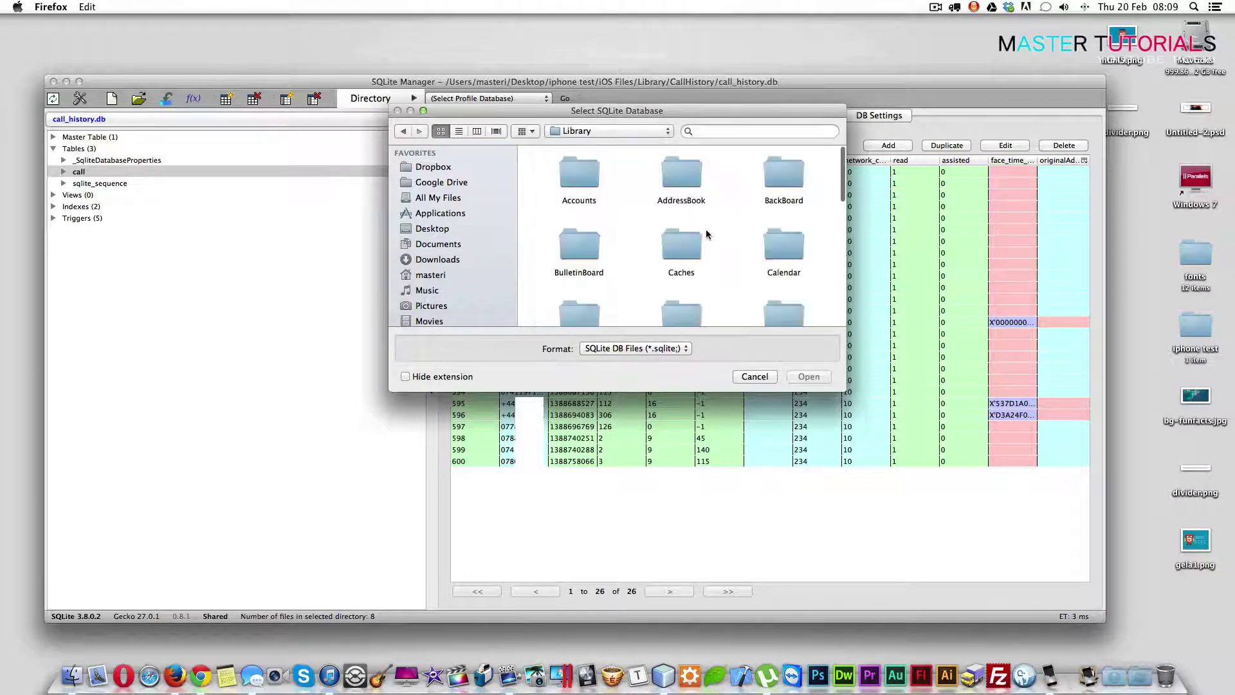
pyautogui.scroll(-3, 705, 229)
pyautogui.scroll(-3, 706, 229)
pyautogui.scroll(-3, 706, 228)
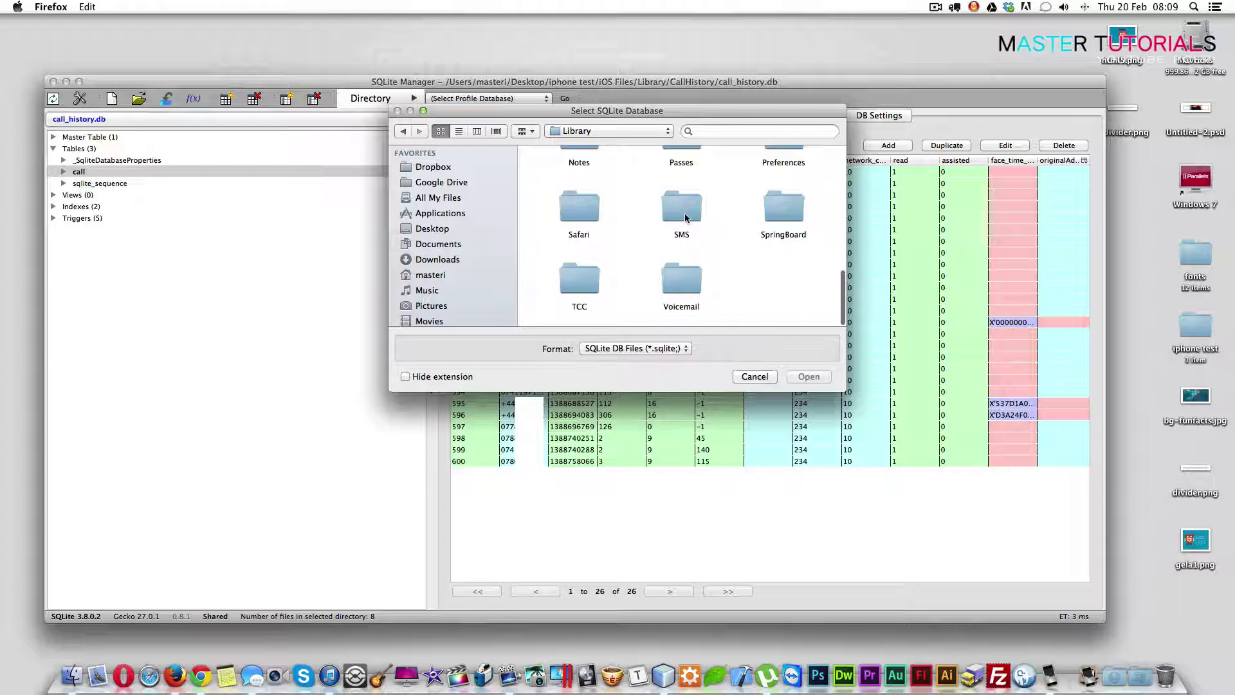
pyautogui.doubleClick(686, 218)
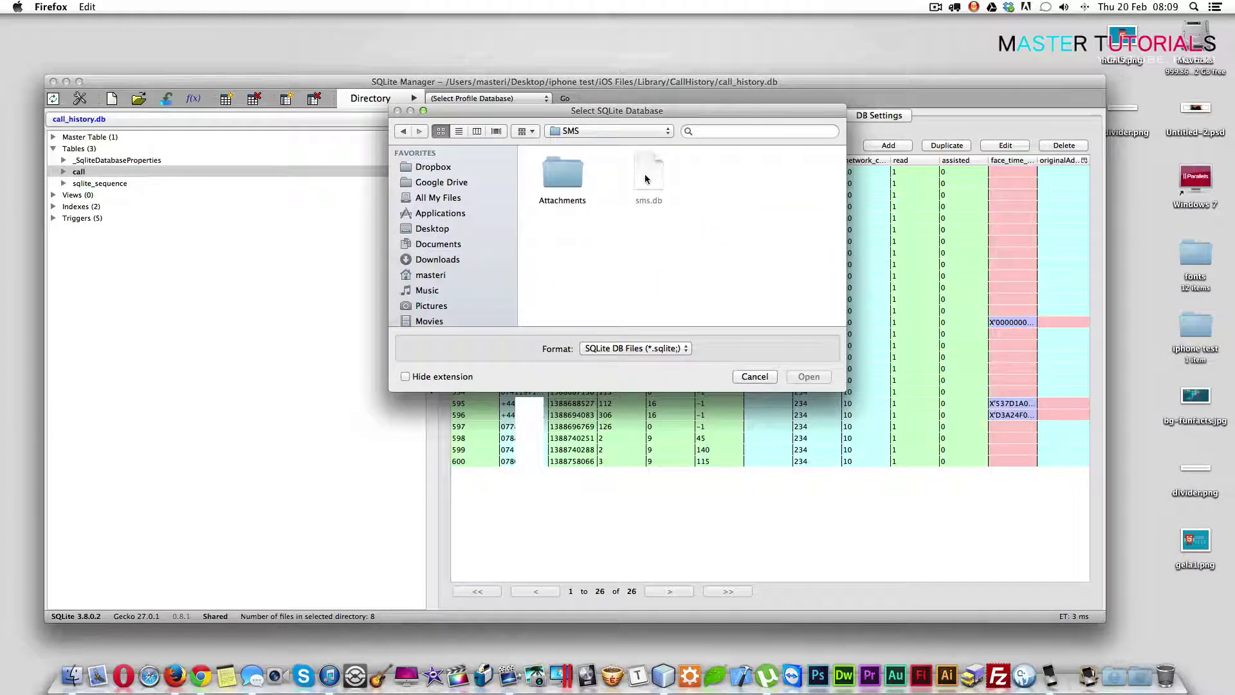
# Switch the filter to All Files, select sms.db and open it in SQLite Manager
pyautogui.click(666, 351)
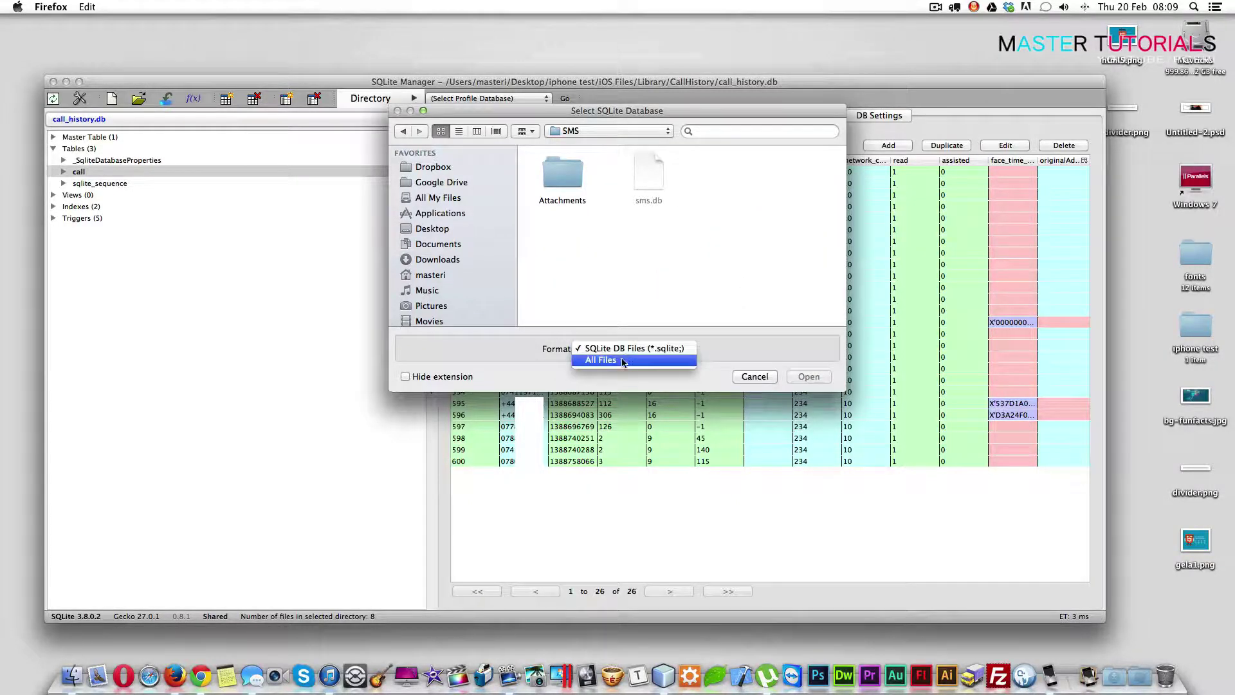
pyautogui.click(623, 361)
pyautogui.click(653, 169)
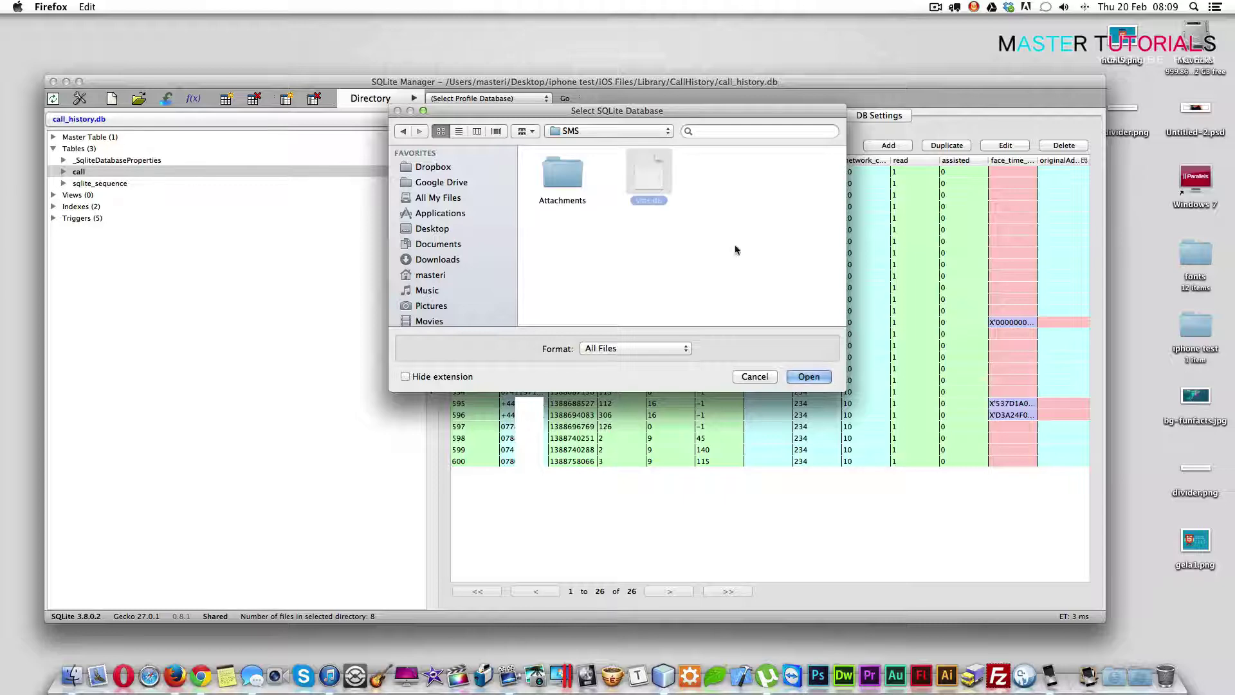
pyautogui.click(807, 376)
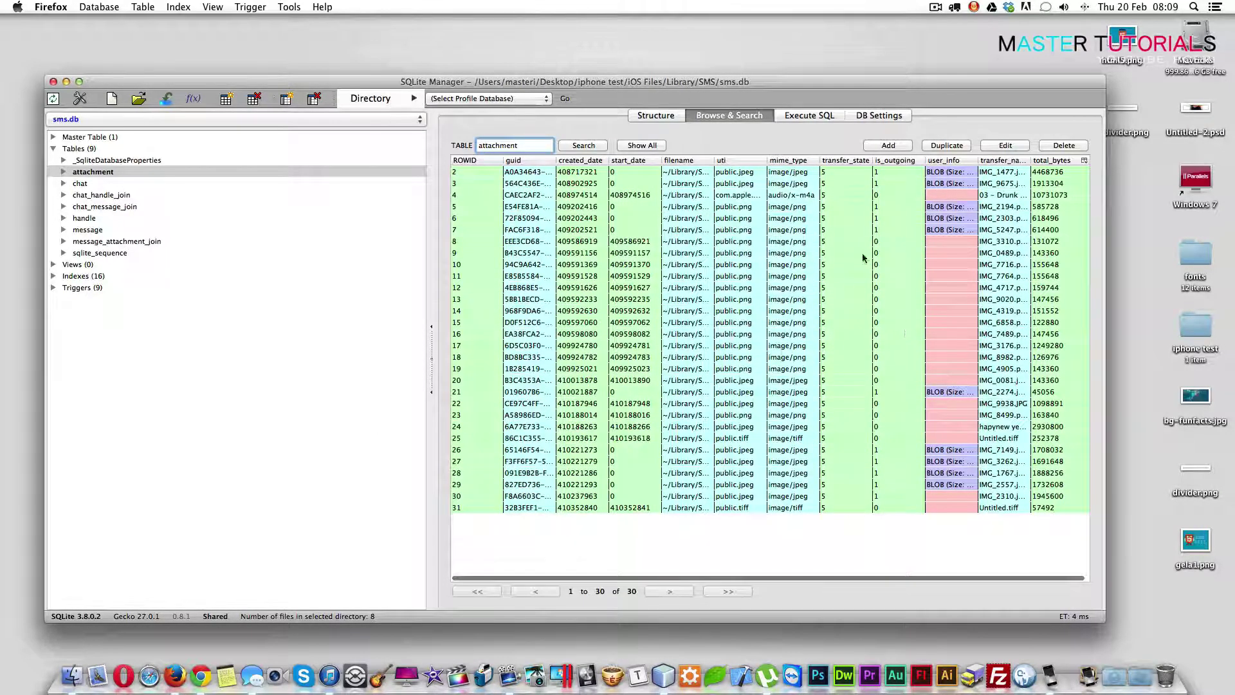
# Show the message table's rows and widen the service and text columns to read messages
pyautogui.click(89, 230)
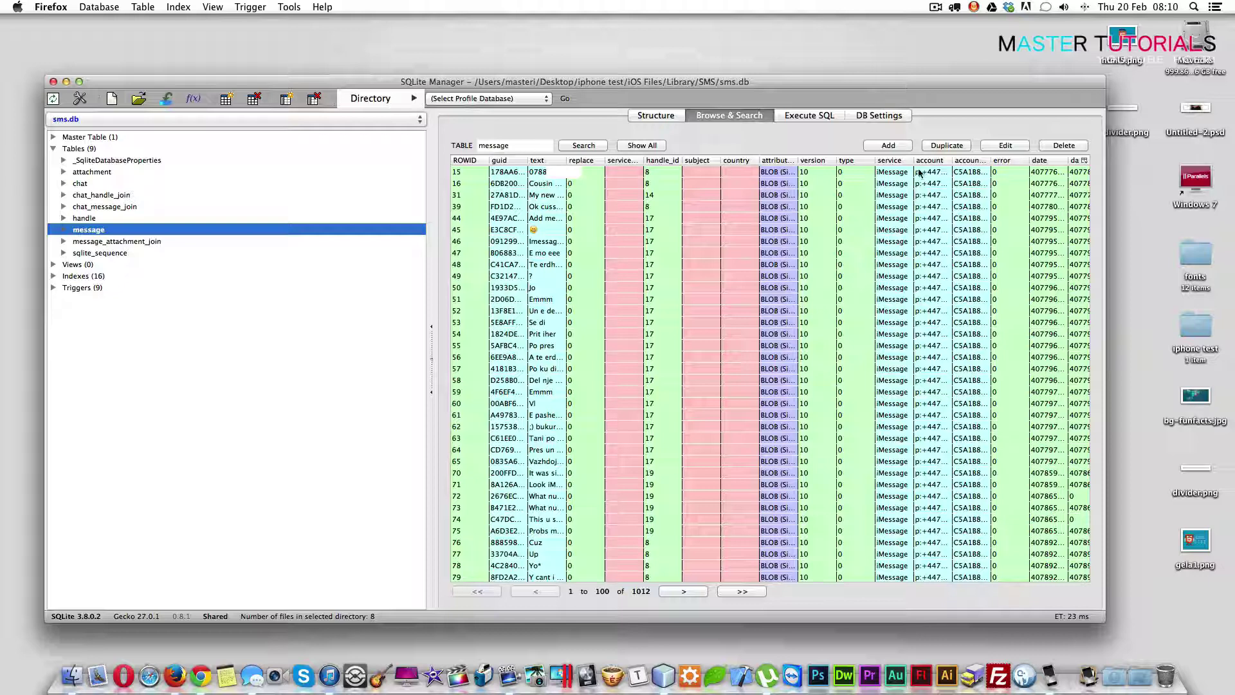
pyautogui.moveTo(914, 162); pyautogui.dragTo(979, 172)
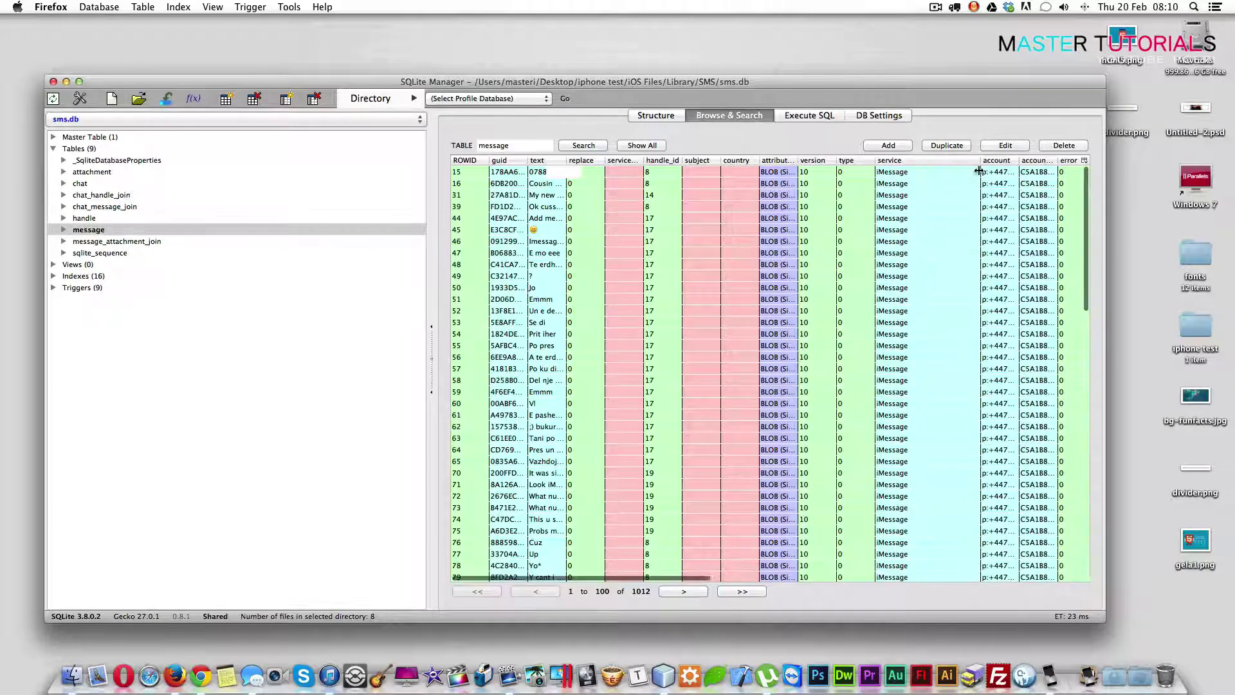
pyautogui.moveTo(566, 162); pyautogui.dragTo(601, 166)
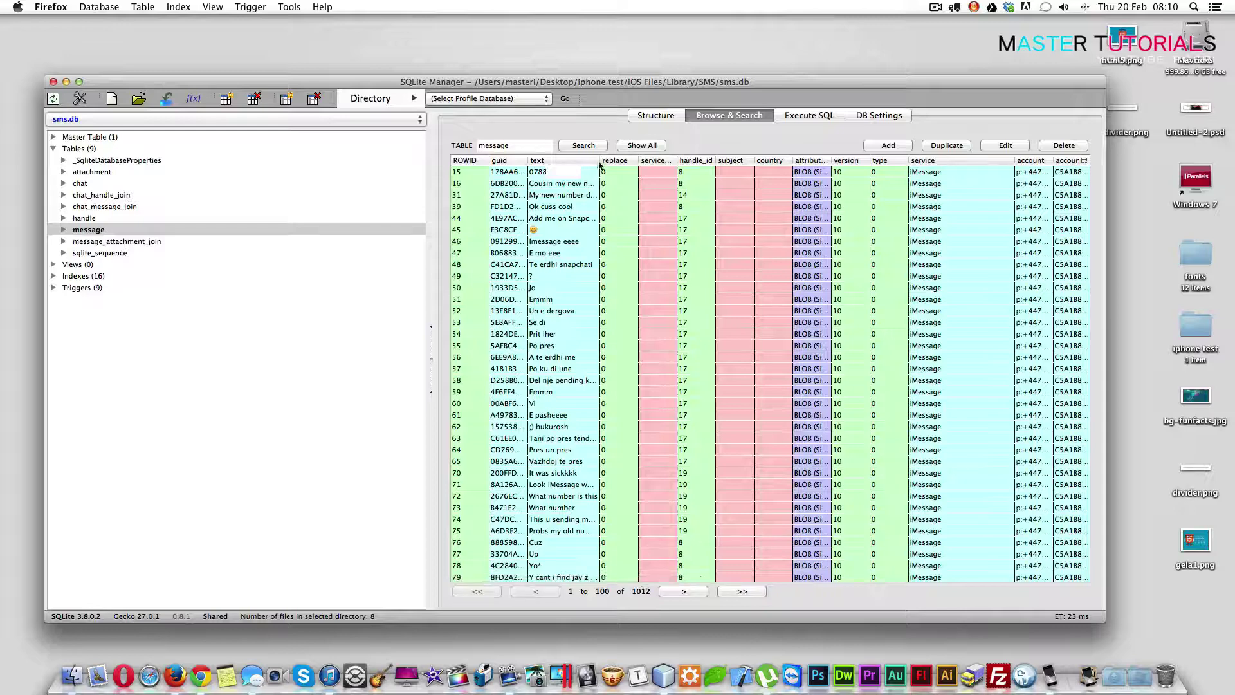
pyautogui.scroll(-3, 554, 437)
pyautogui.scroll(-5, 555, 437)
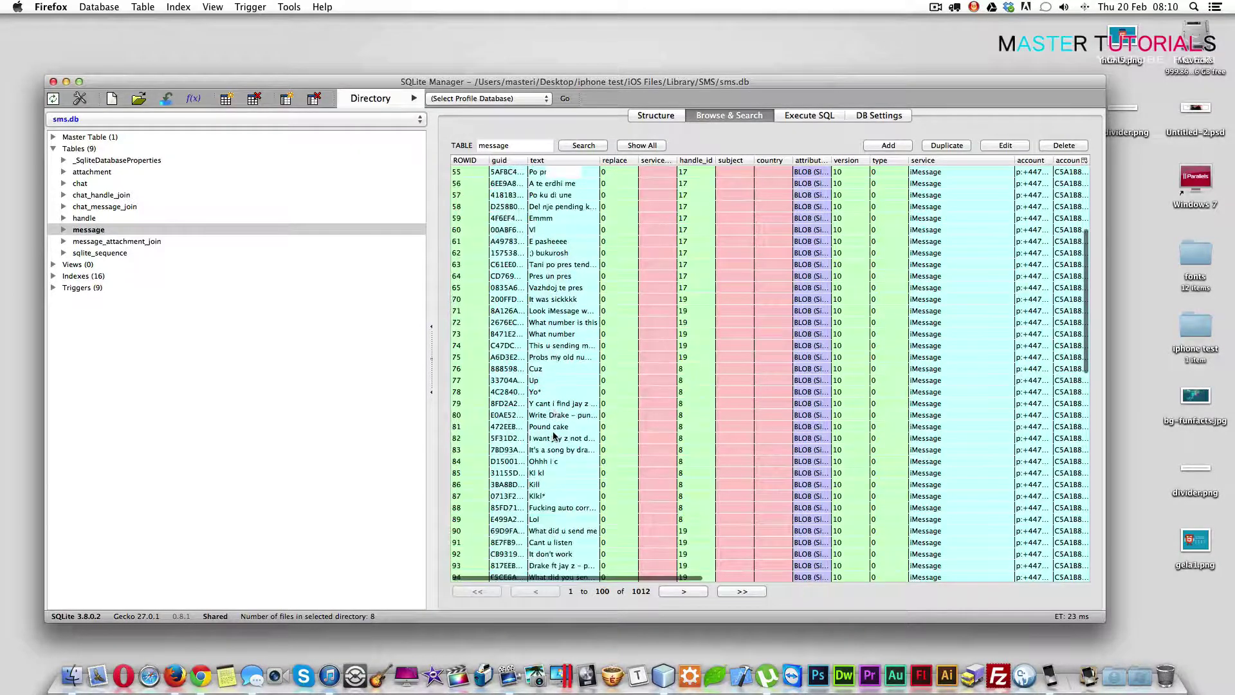
pyautogui.scroll(8, 553, 371)
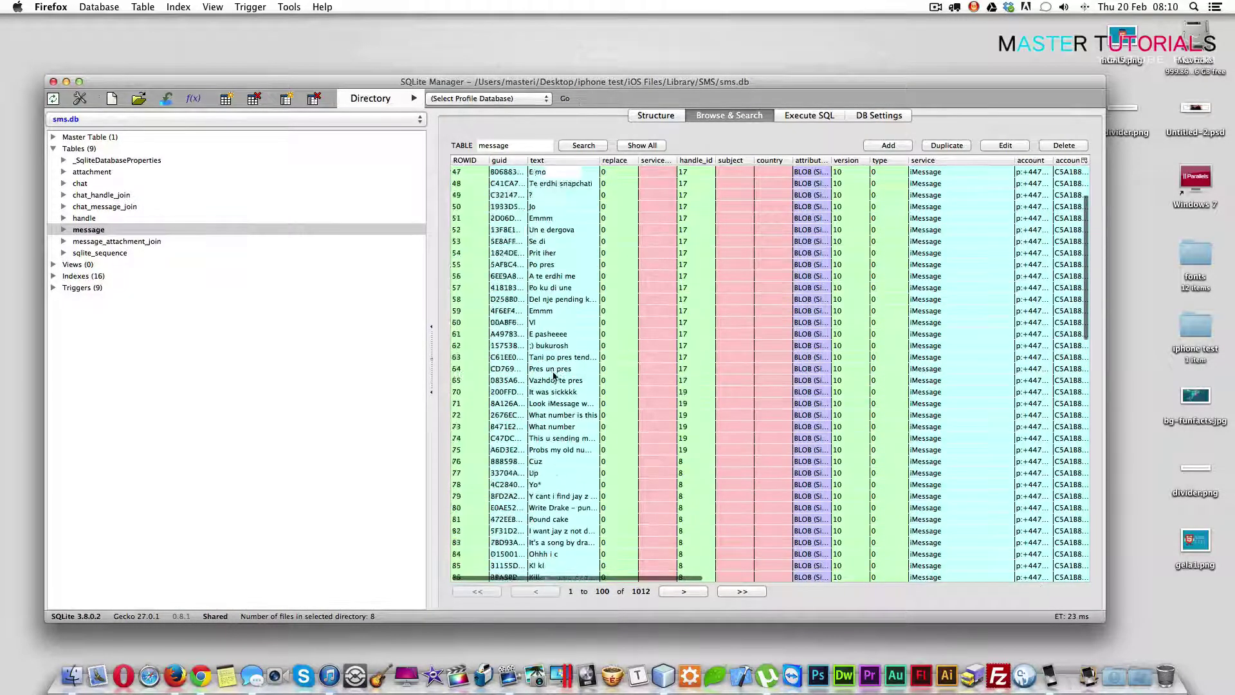
pyautogui.scroll(7, 553, 268)
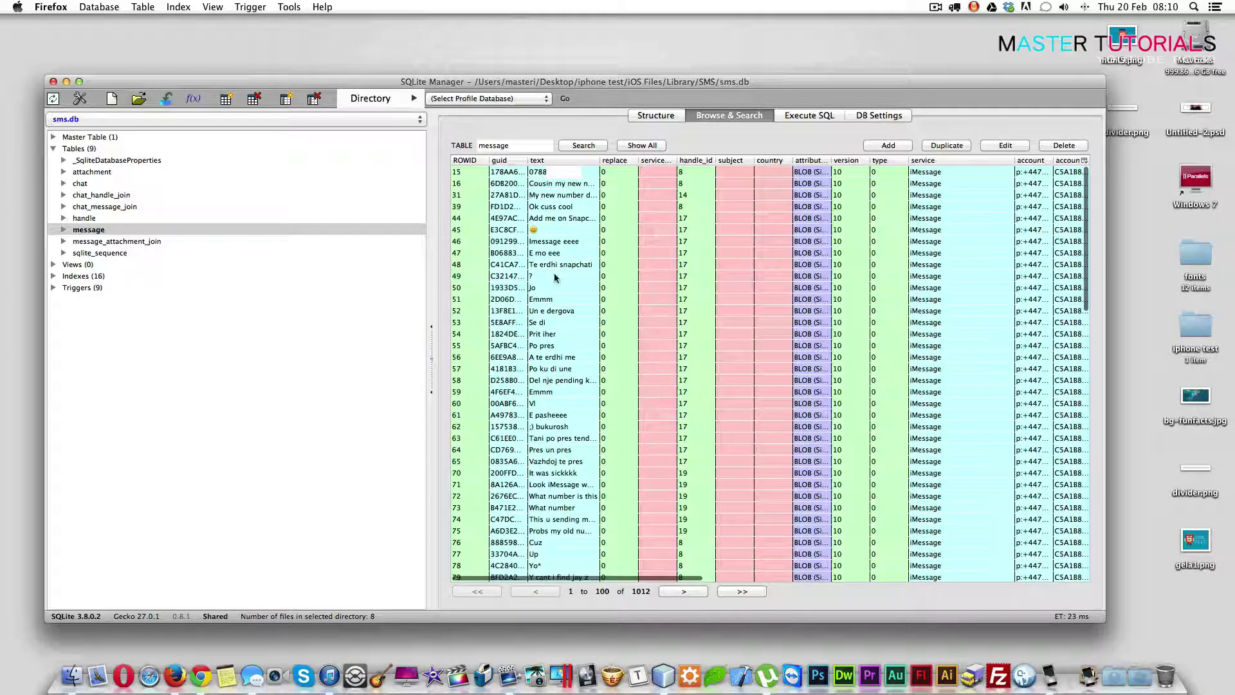